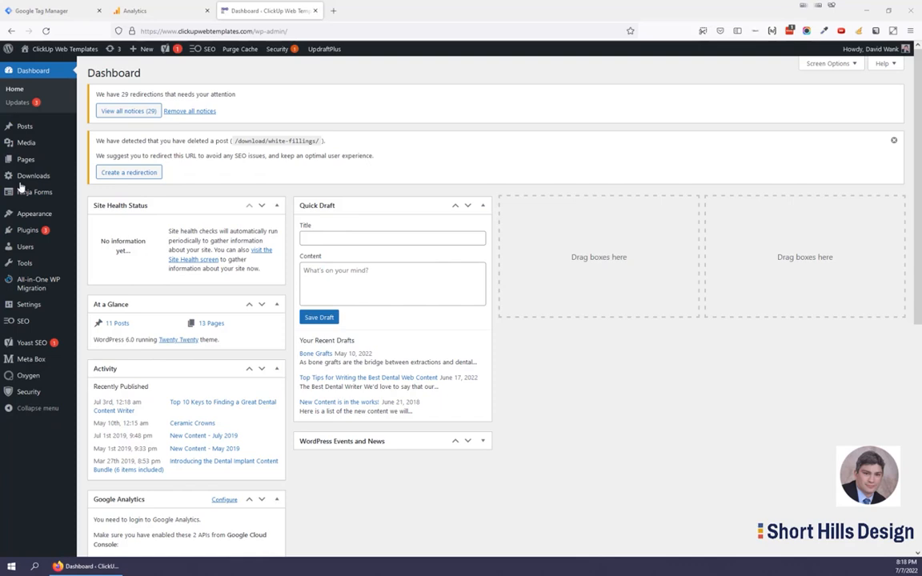
- Open the ClickUp Web Templates site in a separate browser tab and view the Website Development Template product page
right_click(50, 66)
click(64, 69)
click(352, 10)
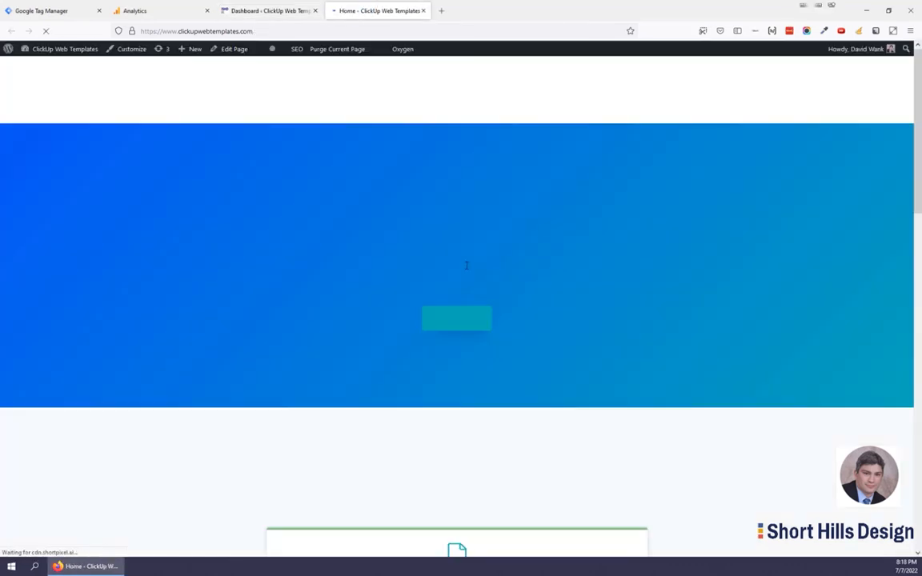
click(434, 328)
scroll(460, 343, down, 3)
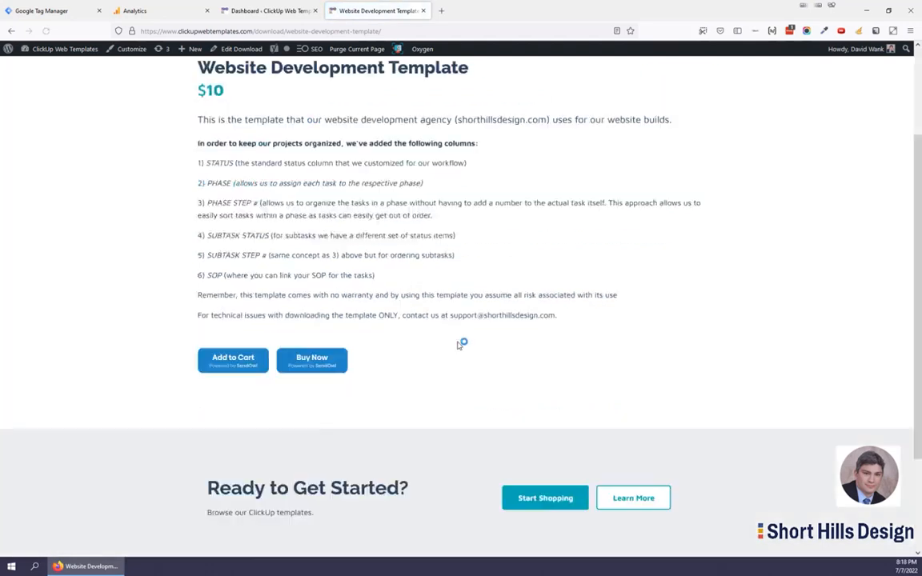
scroll(468, 348, up, 3)
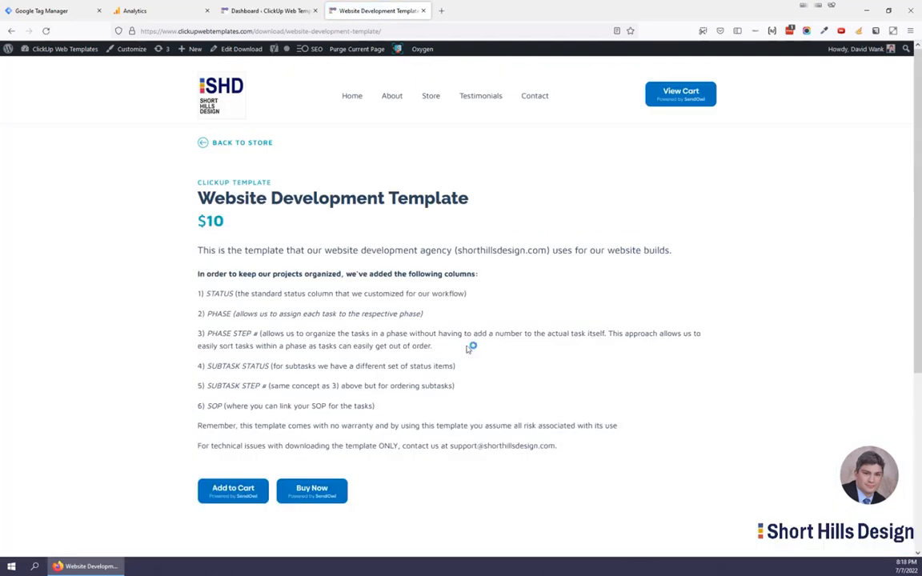
- Review the installed plugins list in the WordPress admin, then return to its Dashboard
click(272, 10)
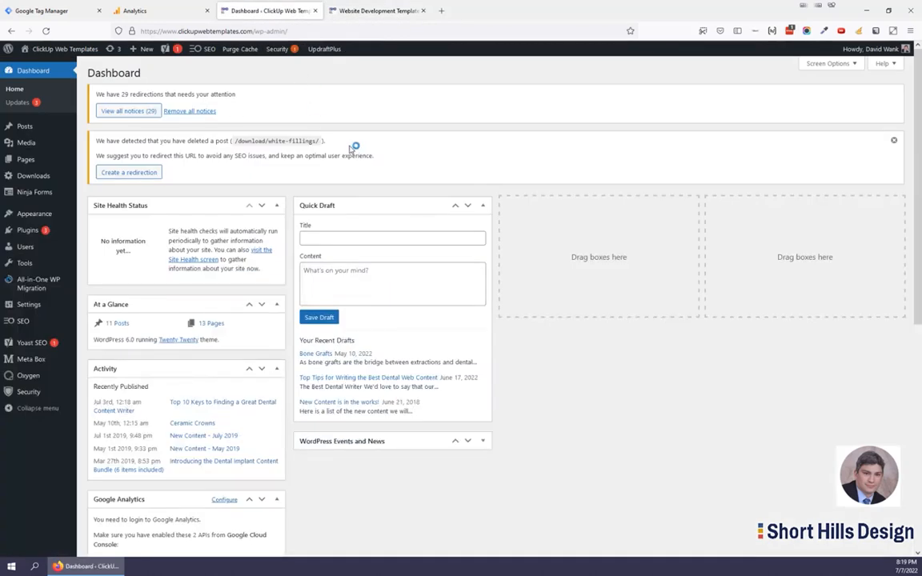
click(27, 229)
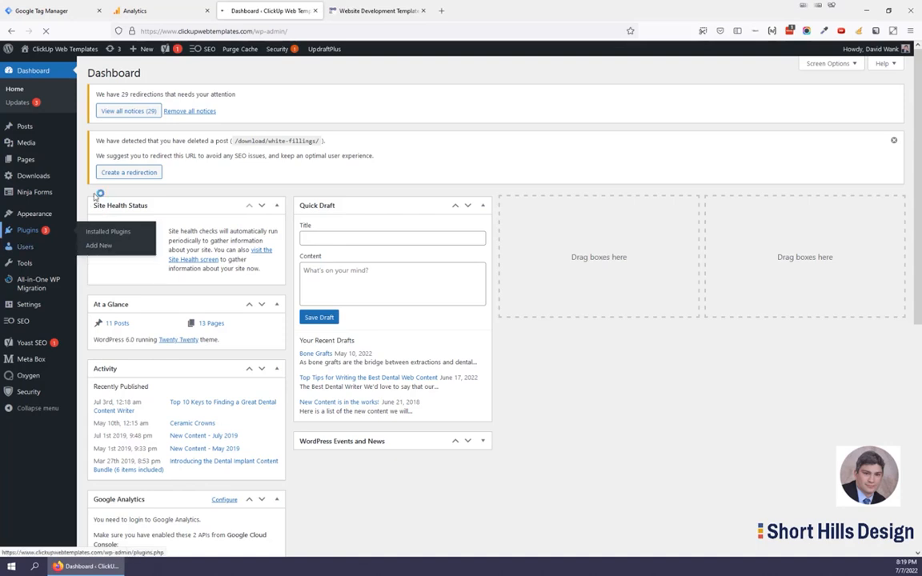
scroll(86, 180, down, 3)
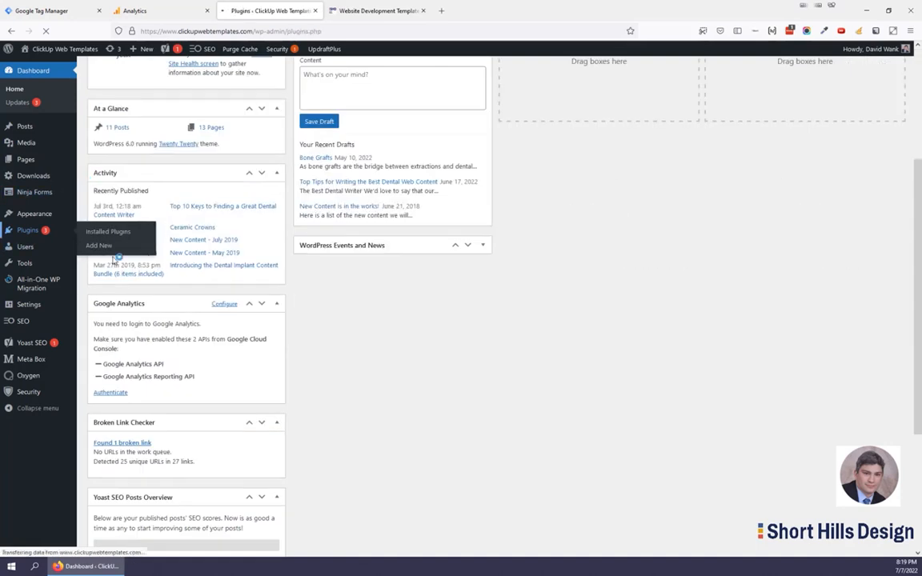
scroll(360, 264, down, 3)
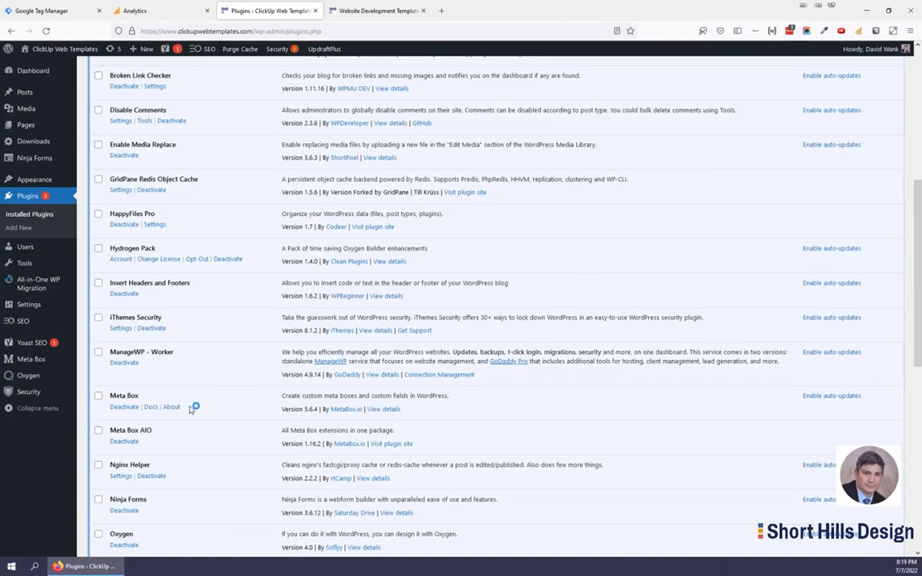
scroll(193, 407, down, 4)
scroll(192, 406, up, 8)
scroll(192, 404, down, 10)
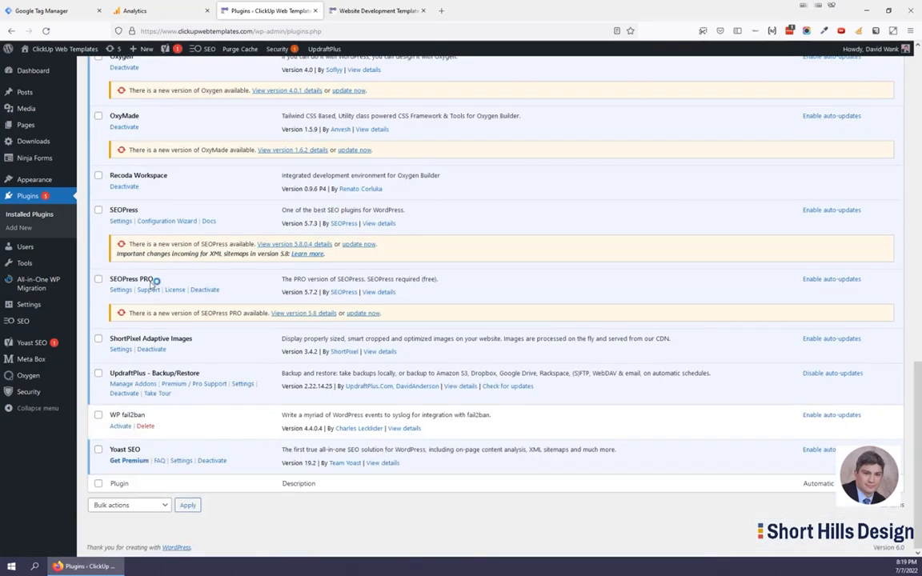
scroll(203, 296, up, 10)
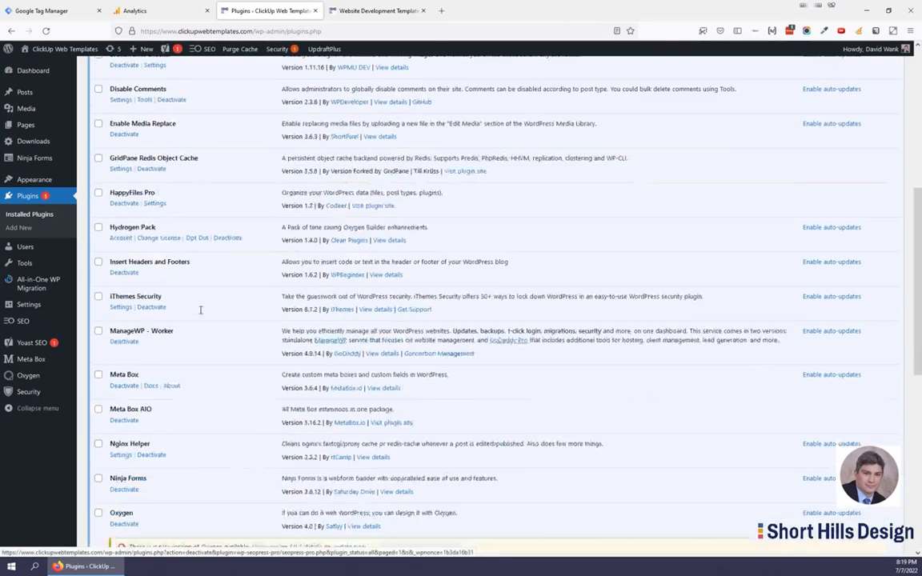
click(29, 72)
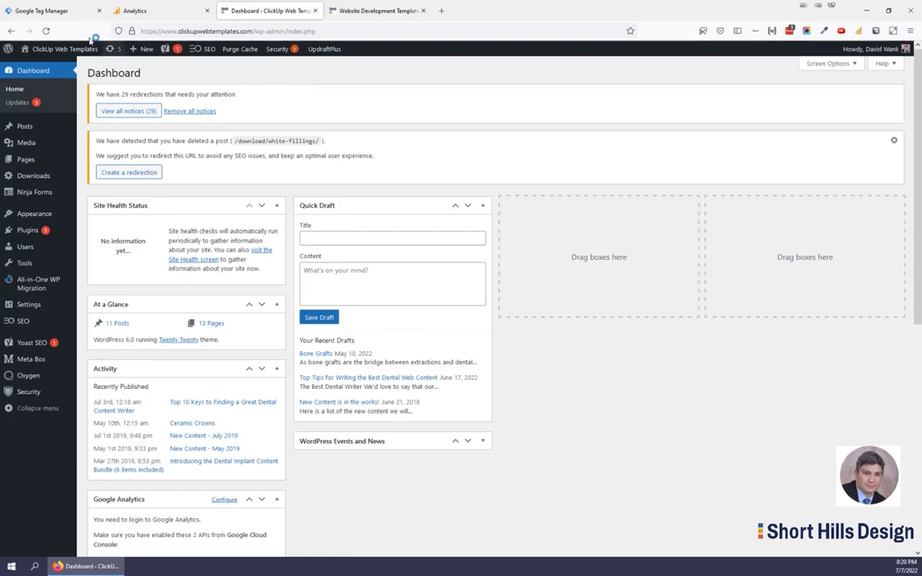
- Switch to Google Tag Manager and start a new account named Short Hills Design with anonymous data sharing enabled
click(56, 15)
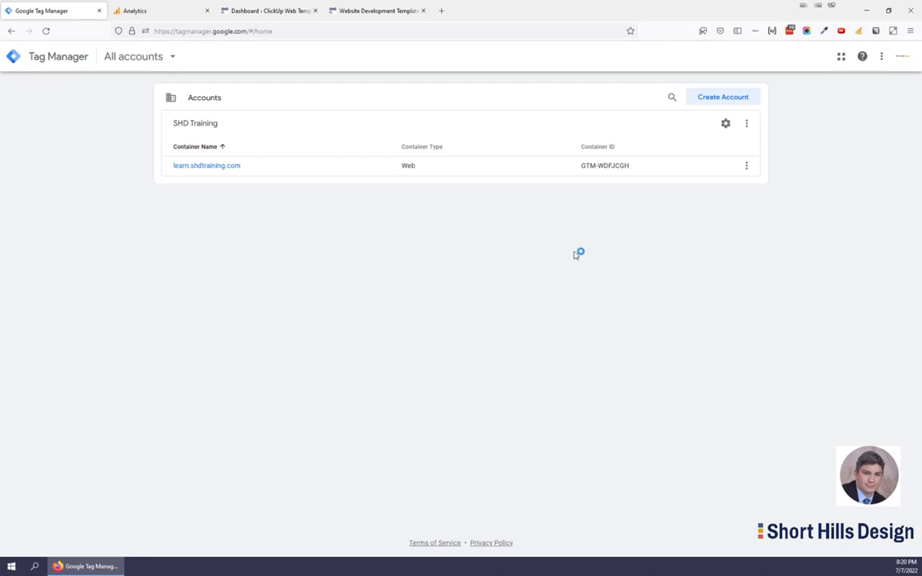
click(715, 97)
click(247, 193)
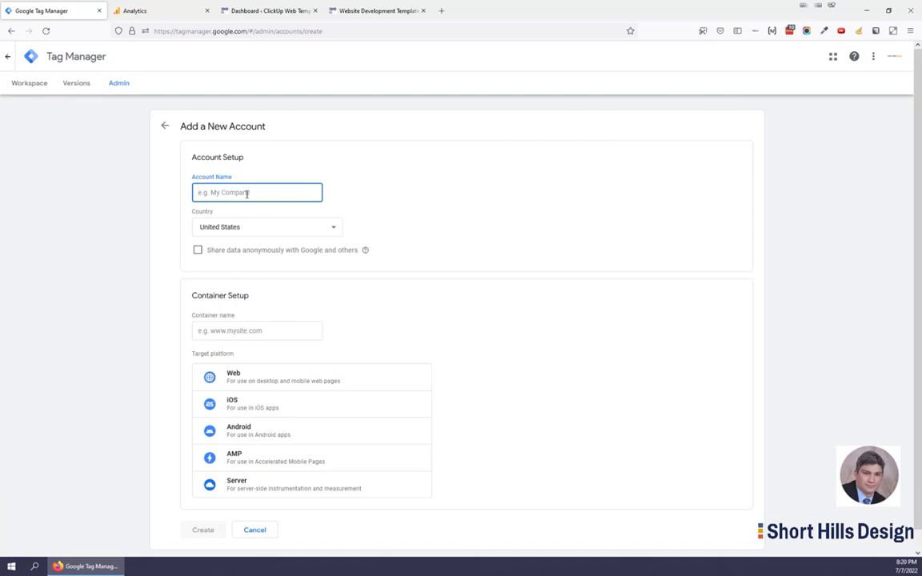
text(Short Hills Design)
click(230, 251)
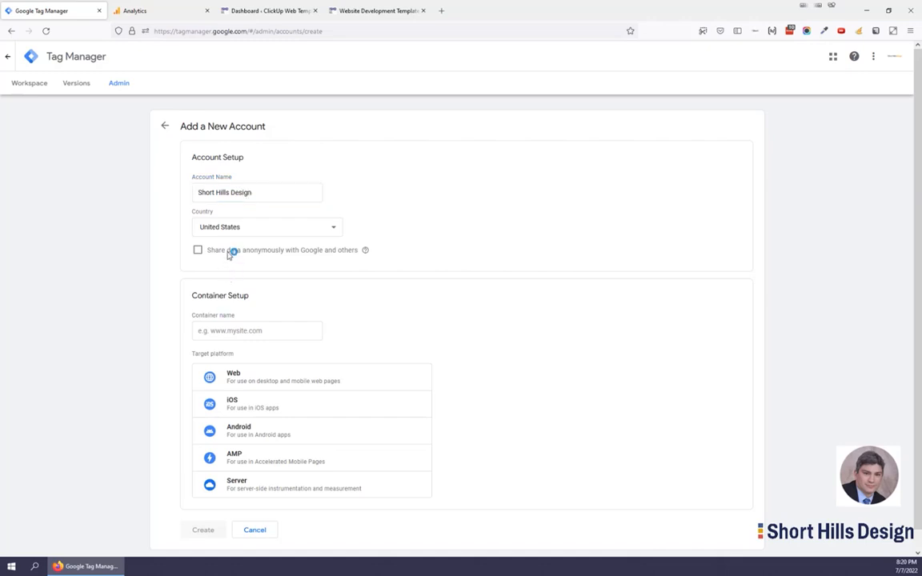
click(198, 252)
- Name the new account's container clickupwebtemplates.com and set its target platform to Web
scroll(307, 312, down, 1)
click(301, 314)
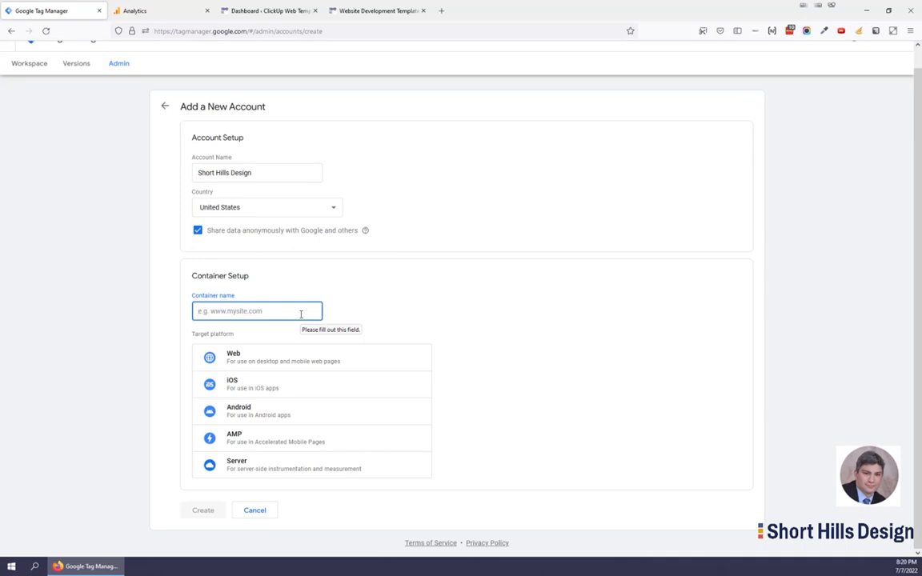
drag(280, 173, 183, 170)
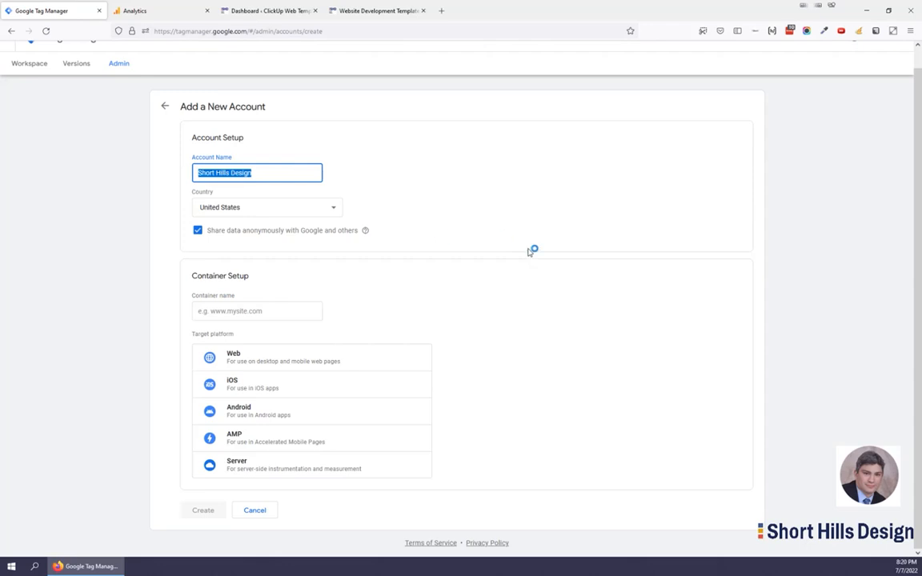
click(305, 314)
text(clickupwebtemplates.com)
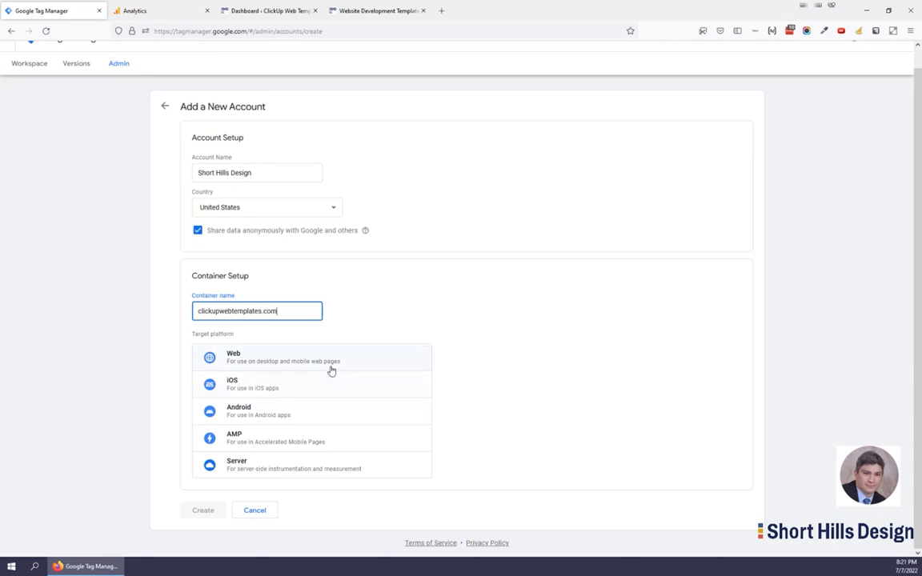
click(331, 368)
- Create the account, accepting the Tag Manager Terms of Service and the GDPR Data Processing Terms
click(200, 509)
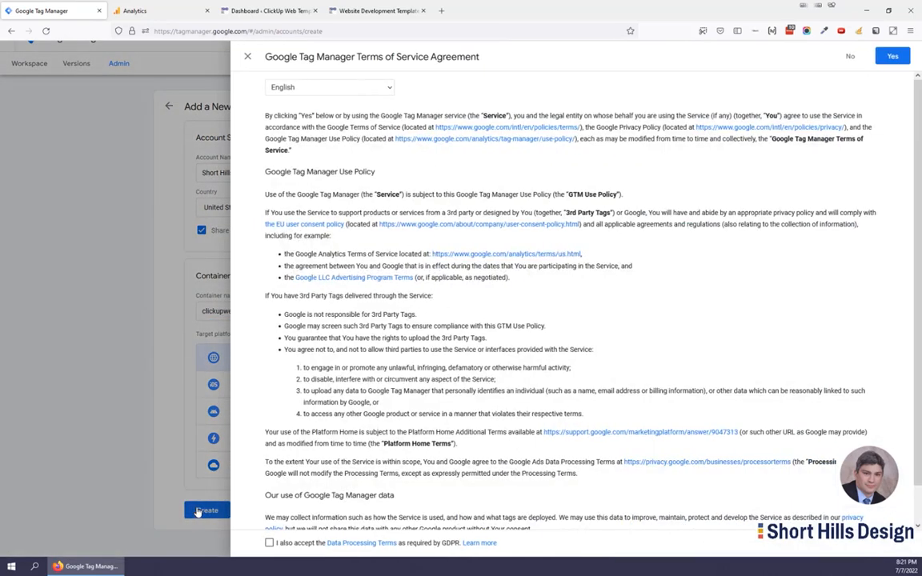
scroll(480, 360, down, 2)
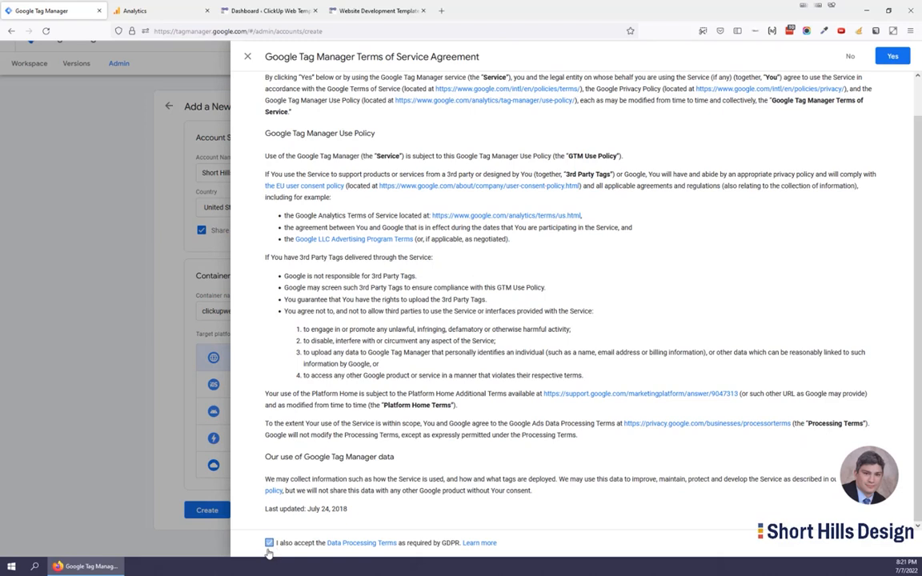
click(890, 56)
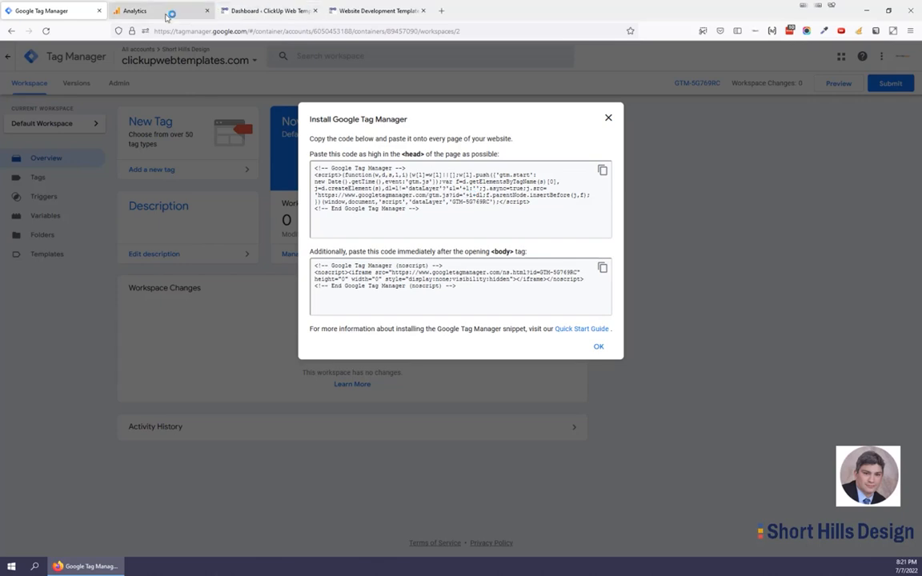
- Switch to the WordPress admin and search the plugins available to add for "insert header"
click(265, 14)
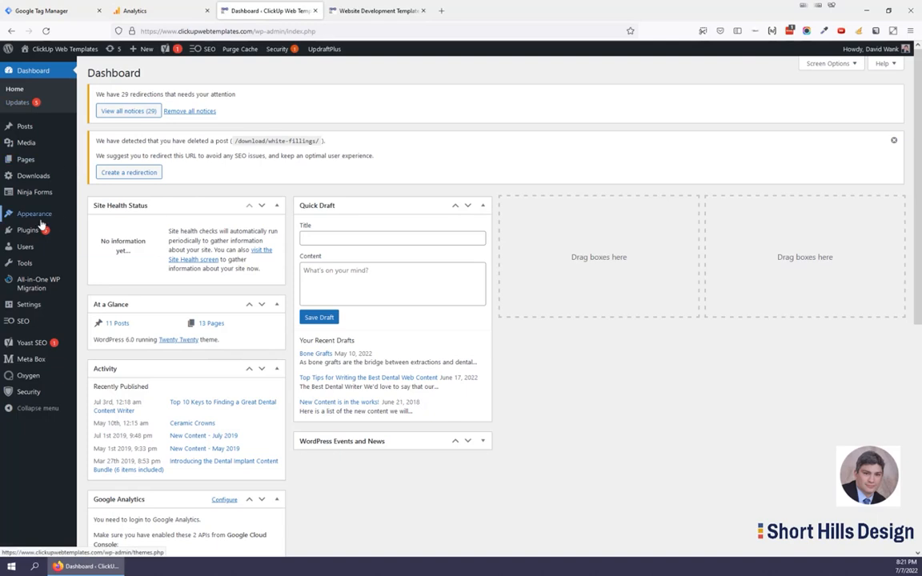
mouse_move(40, 230)
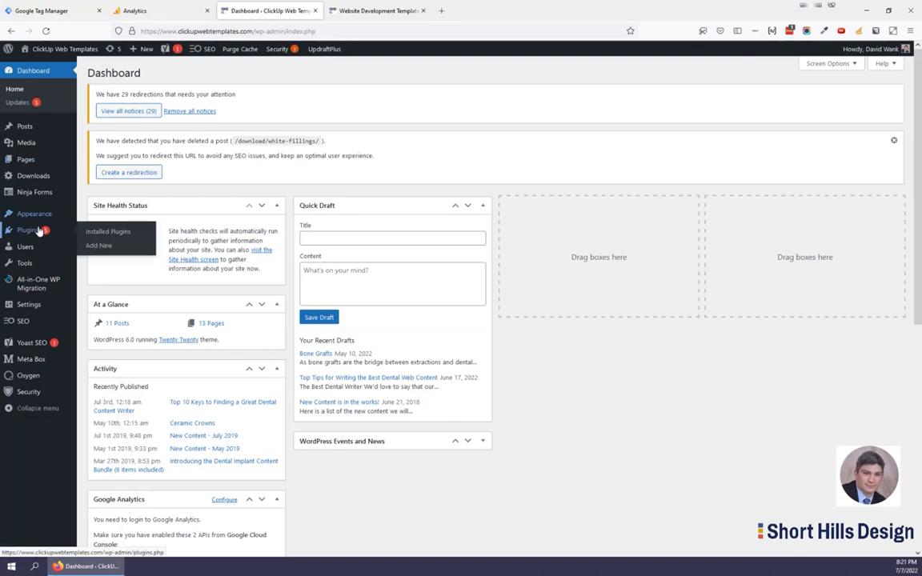
click(99, 245)
click(812, 204)
text(insert h)
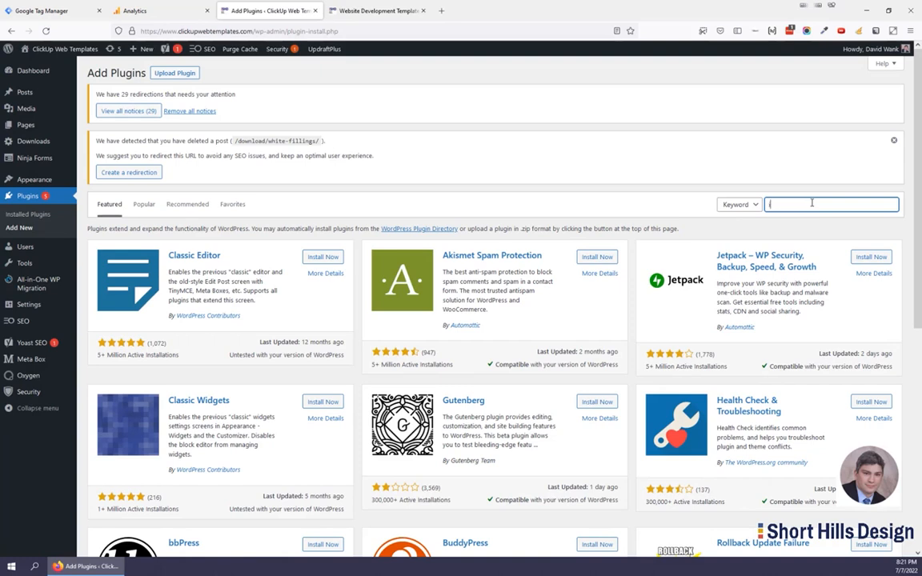
text(eader)
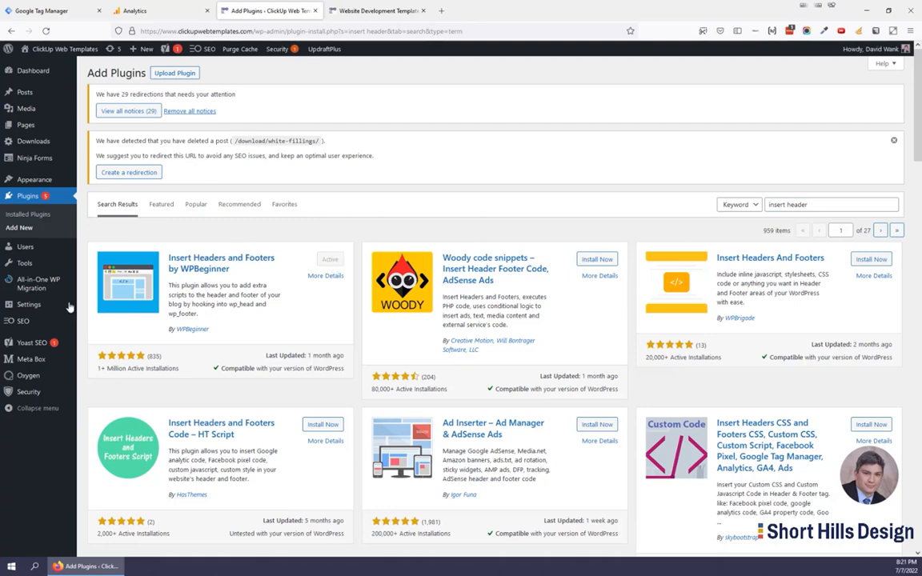
- Open the Insert Headers and Footers settings and look over the header, body and footer script boxes
mouse_move(28, 304)
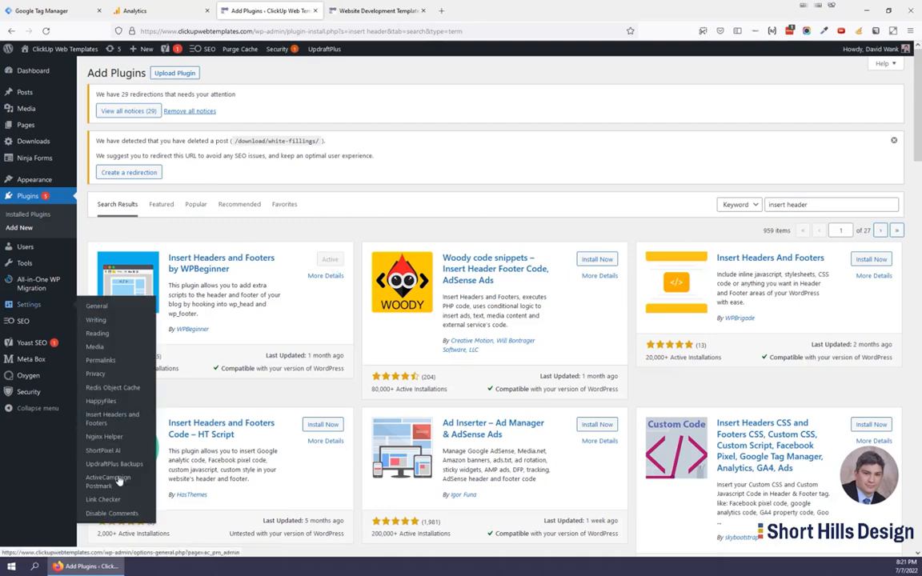
click(111, 417)
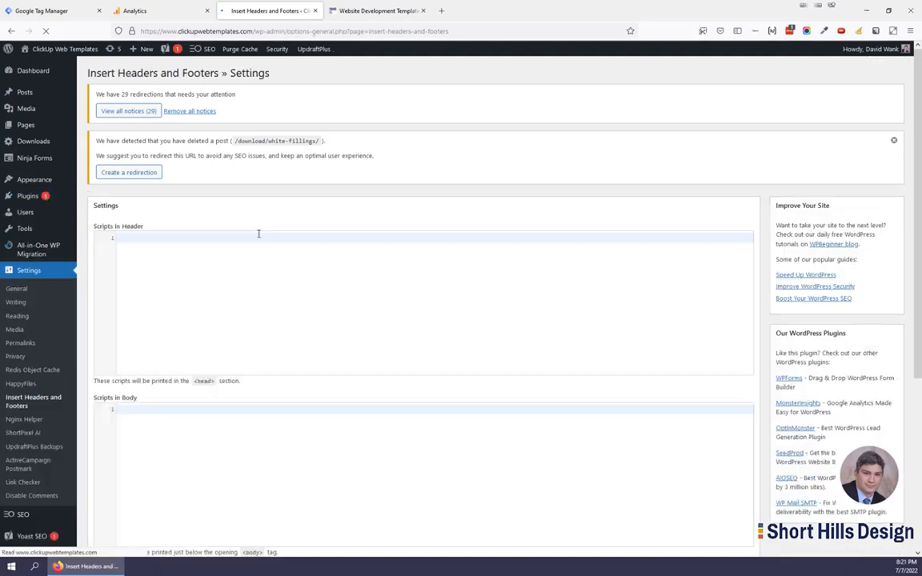
scroll(256, 284, down, 5)
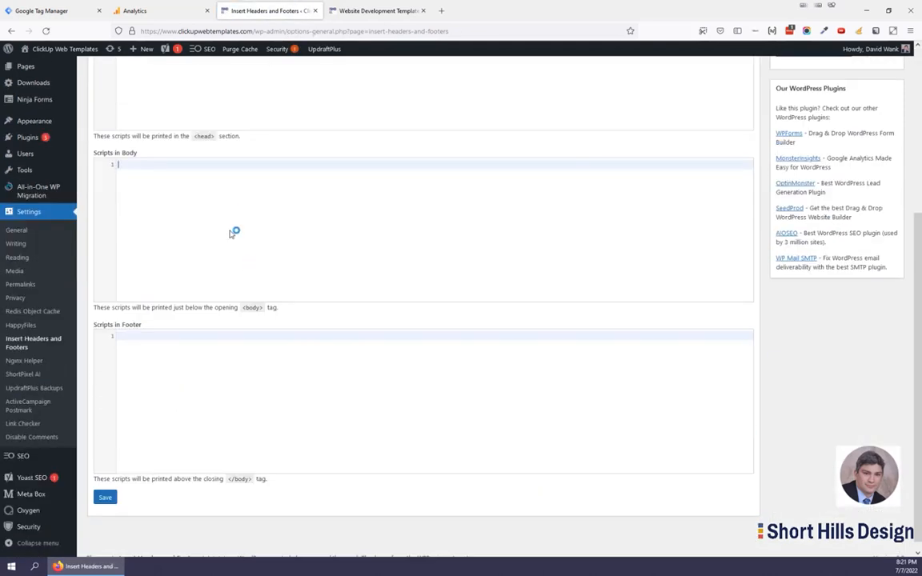
scroll(228, 221, up, 3)
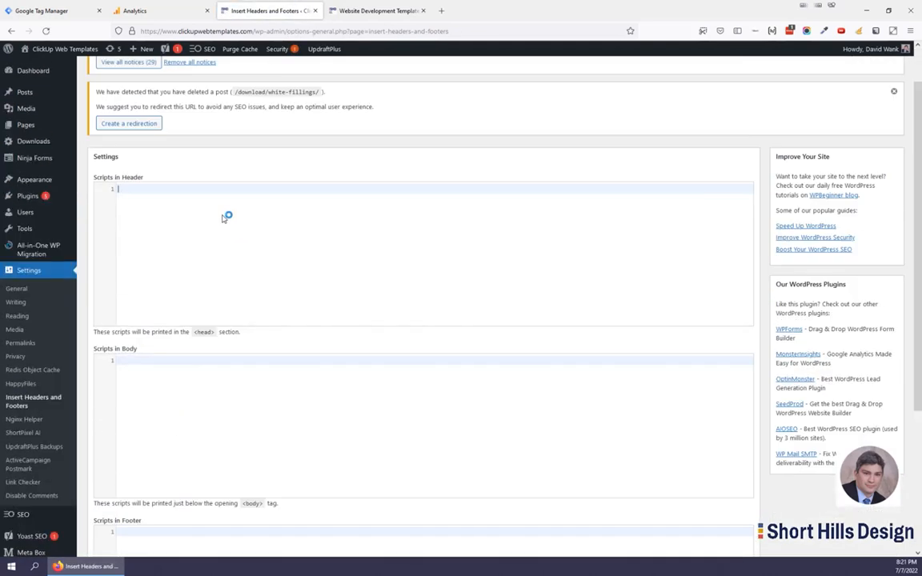
scroll(242, 220, down, 3)
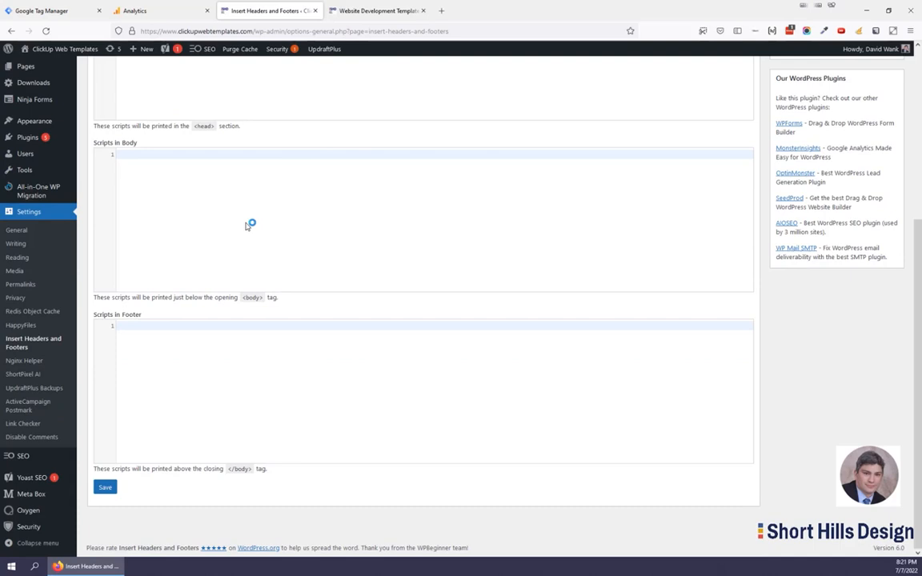
scroll(248, 226, up, 4)
click(244, 242)
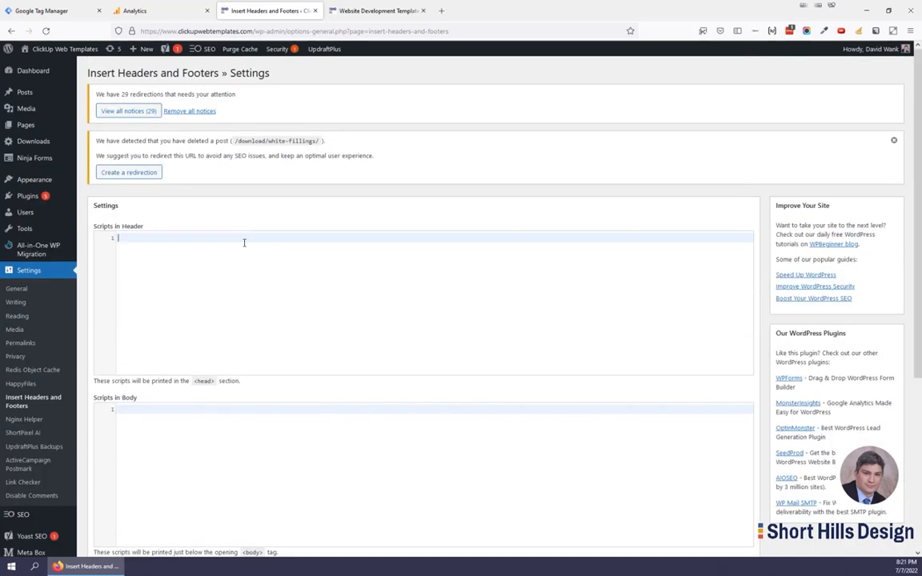
- Enter the sample line <script>sdfafkfds</script> in Scripts in Footer and copy it
scroll(244, 243, down, 4)
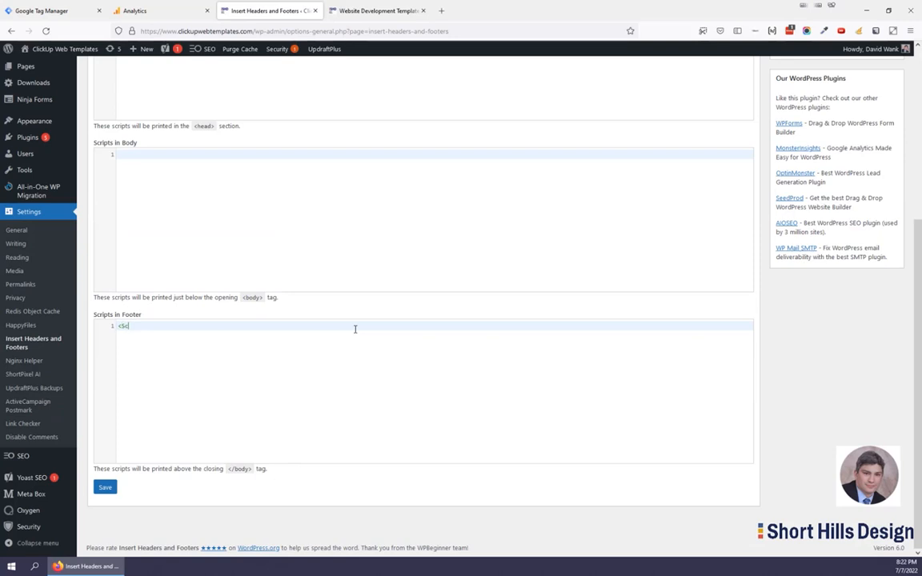
text(script>sdfafkfds)
drag(232, 326, 117, 331)
key(ctrl+c)
- Add four more copies of the sample script line on separate lines in Scripts in Footer
key(End)
key(Return)
key(Return)
key(ctrl+v)
key(Return)
key(Return)
key(ctrl+v)
key(Return)
key(Return)
key(ctrl+v)
key(Return)
key(ctrl+v)
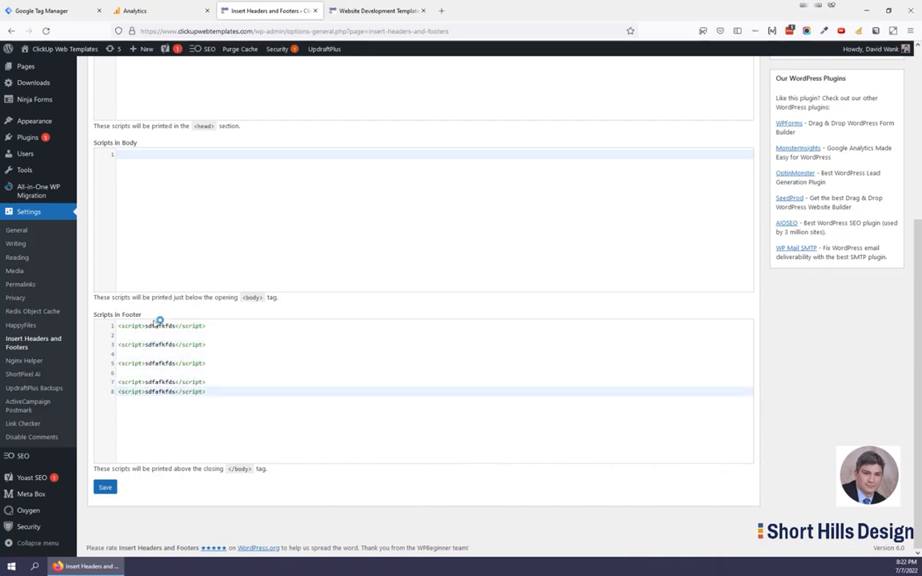
- Clear all the sample script lines from Scripts in Footer
drag(206, 363, 72, 368)
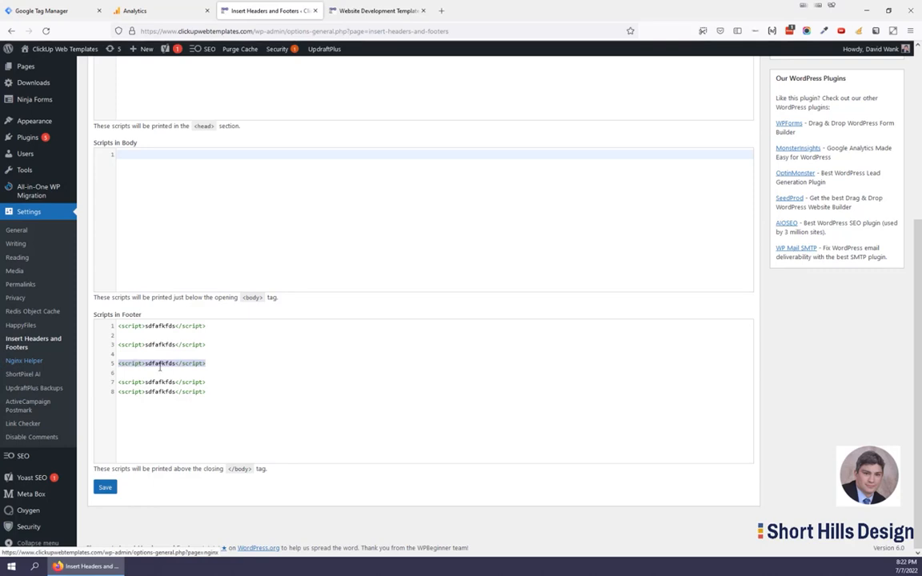
key(ctrl+a)
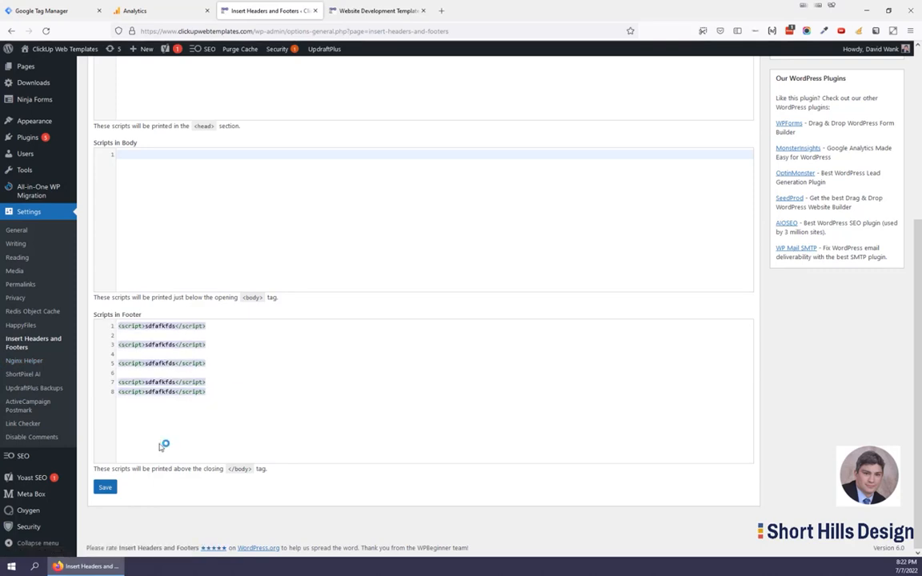
key(Delete)
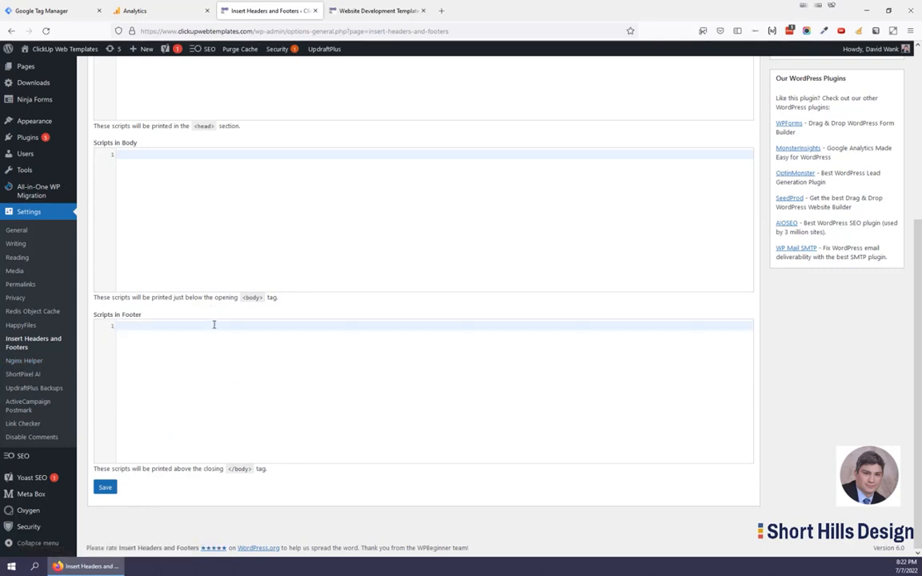
- Paste the copied sample script line four times into the empty Scripts in Footer box, on separate lines
key(ctrl+v)
key(Return)
key(Return)
key(ctrl+v)
key(Return)
key(Return)
key(ctrl+v)
key(Return)
key(ctrl+v)
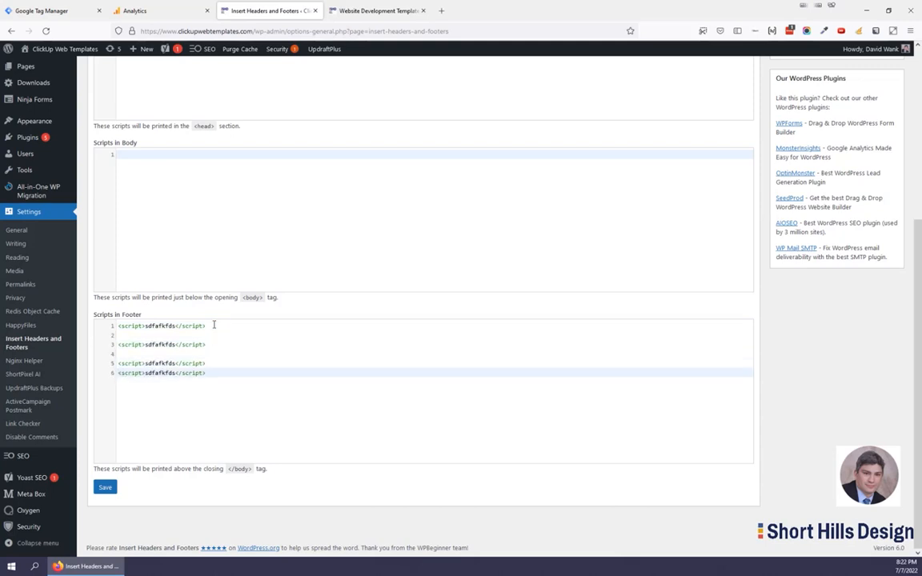
- Prefix the last two sample script lines in Scripts in Footer with the comments "// home" and "// about"
key(Up)
key(Home)
text(// home)
key(Down)
text(// about)
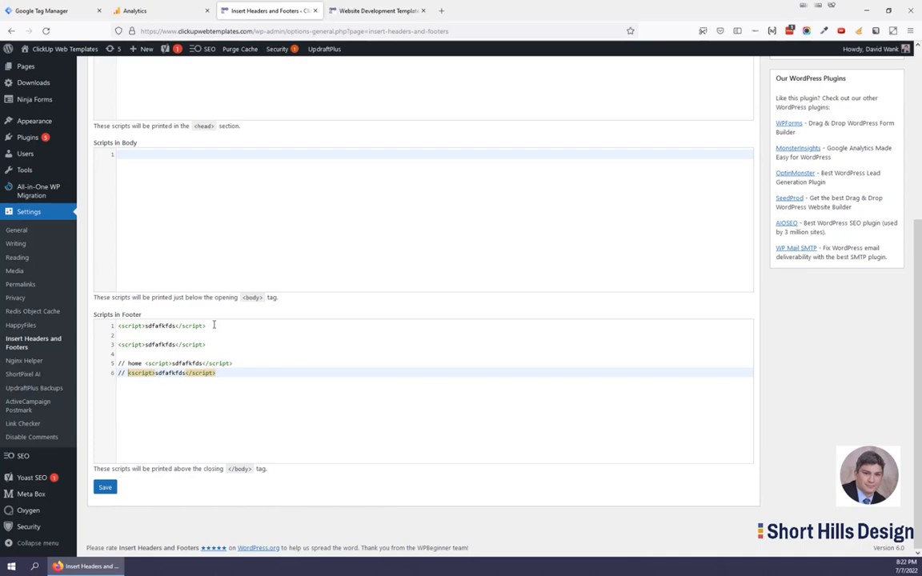
- Prefix the first sample script line in Scripts in Footer with the comment "//10 ecommerce pages"
key(Up)
key(Up)
key(Up)
click(213, 325)
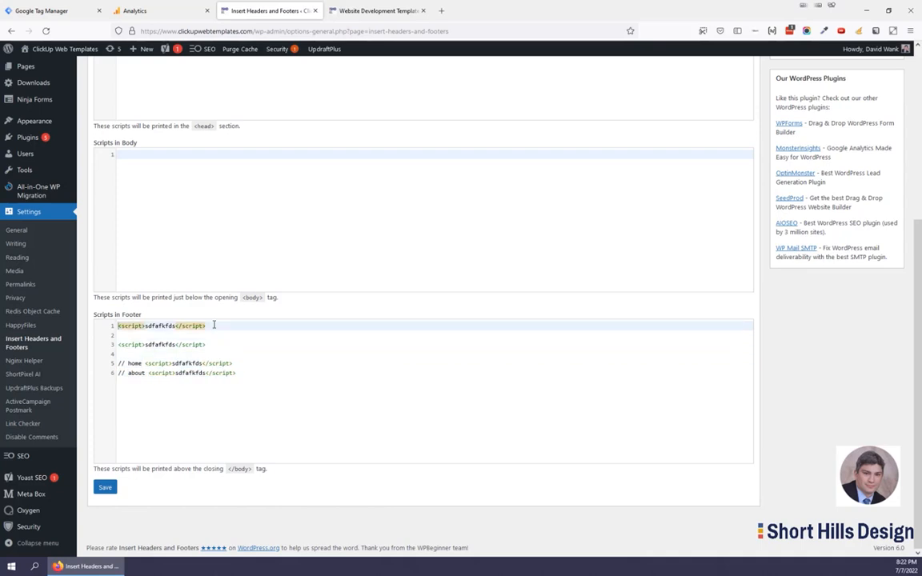
key(Home)
text(//10 ecomme)
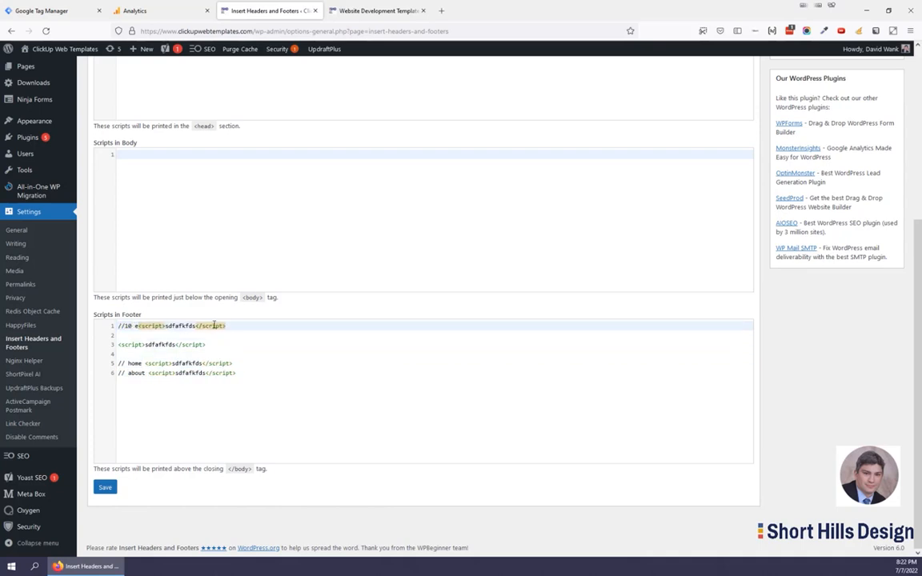
text(rce pages)
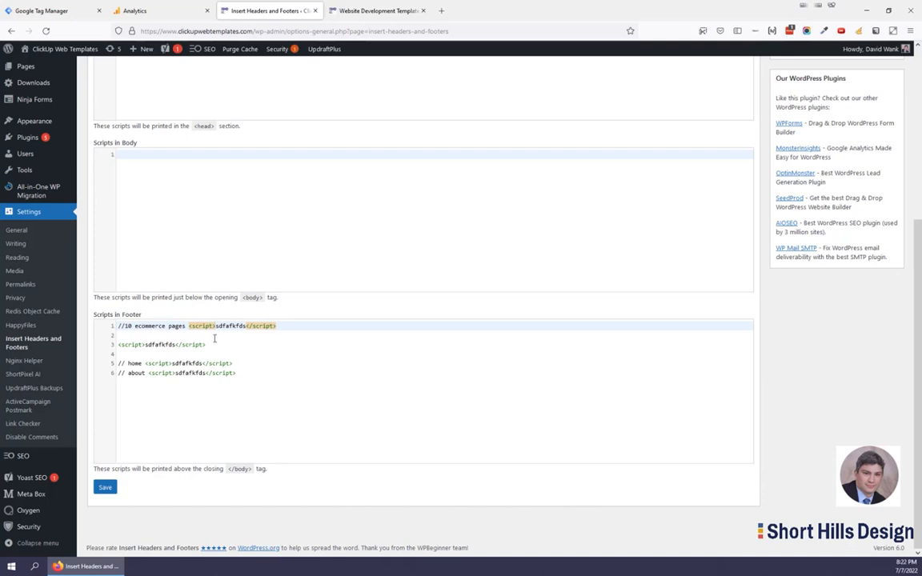
- Delete all the commented sample script lines from Scripts in Footer
click(320, 390)
shift+click(116, 326)
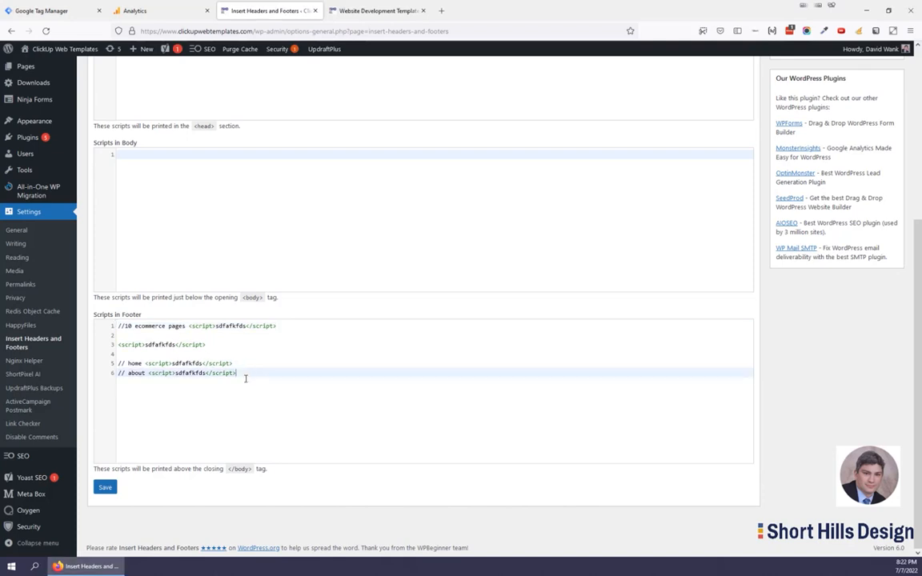
key(BackSpace)
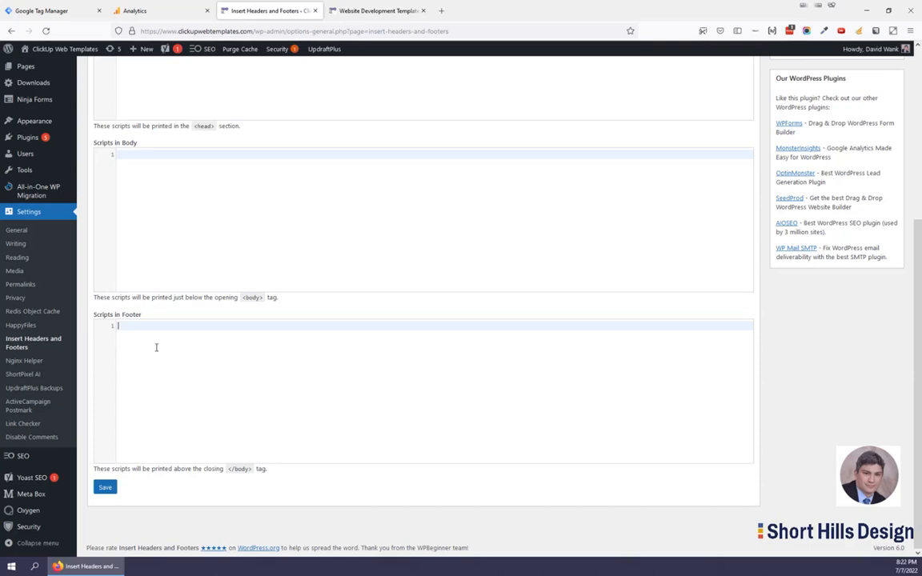
- Copy the head snippet from Google Tag Manager and paste it into Scripts in Header on the WordPress settings page
scroll(257, 317, up, 5)
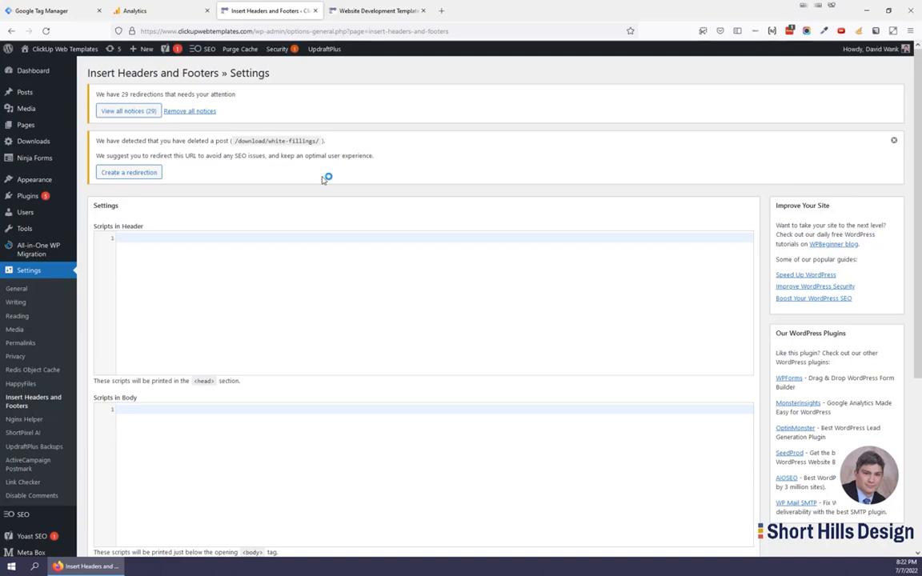
scroll(267, 177, down, 1)
click(144, 11)
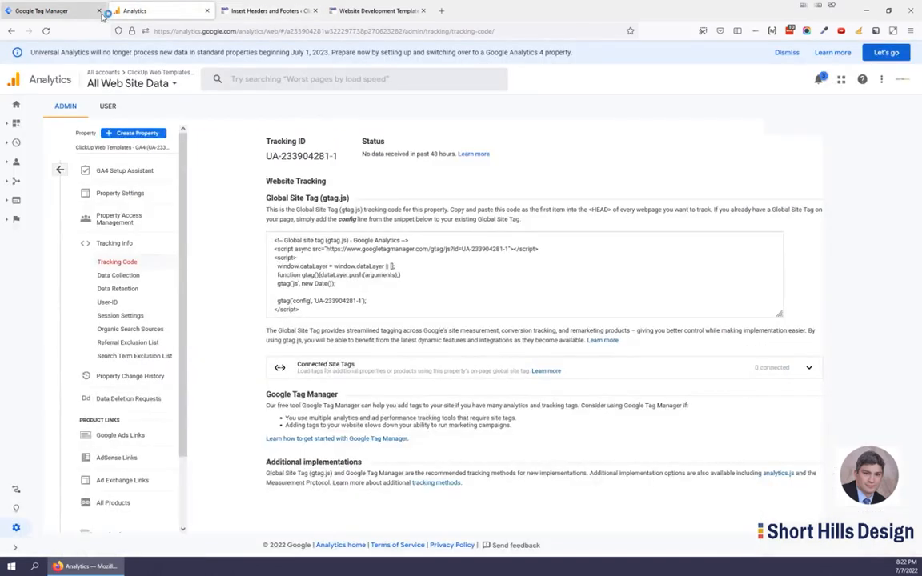
click(102, 14)
click(604, 170)
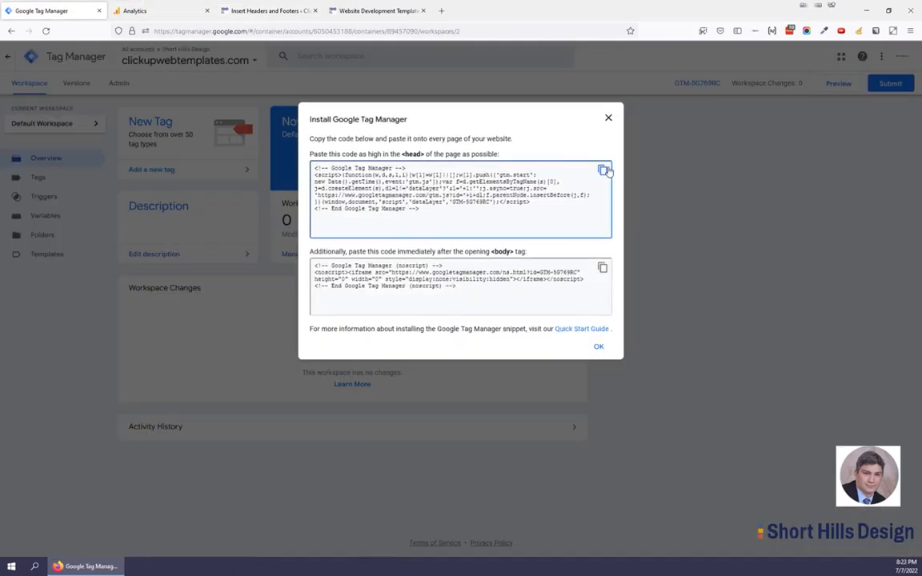
click(164, 12)
click(264, 11)
click(240, 240)
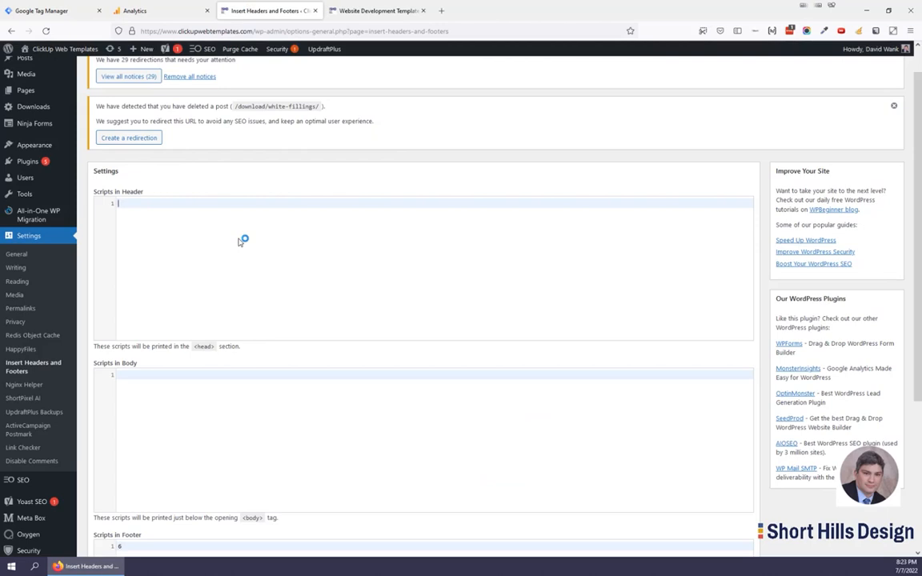
key(ctrl+v)
- Copy the noscript body snippet from Google Tag Manager and paste it into Scripts in Body on the WordPress settings page
click(48, 11)
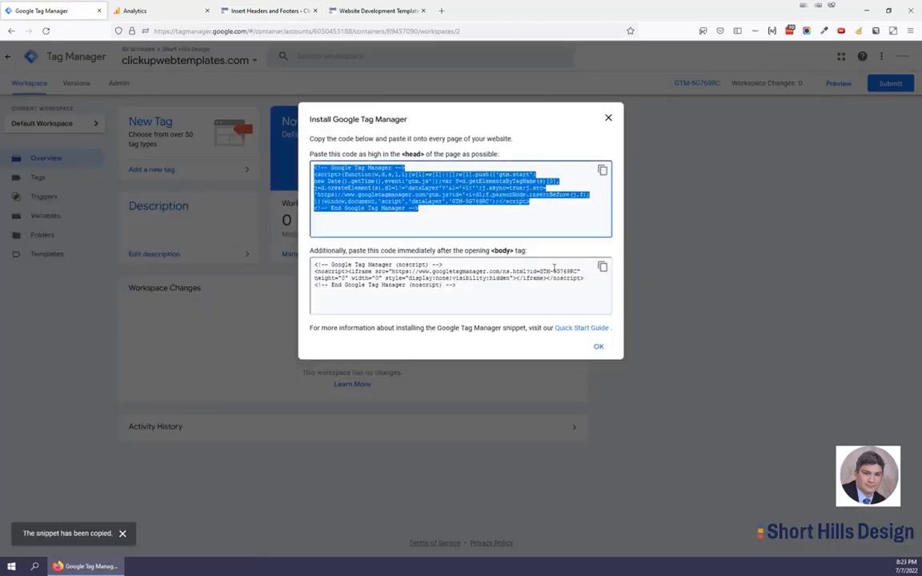
click(603, 266)
click(152, 10)
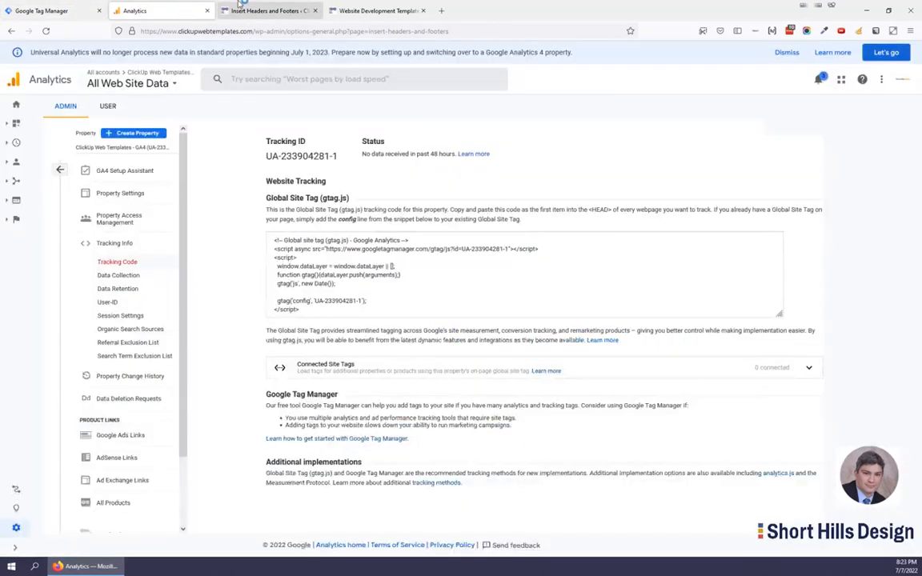
click(264, 11)
scroll(240, 320, down, 1)
click(229, 343)
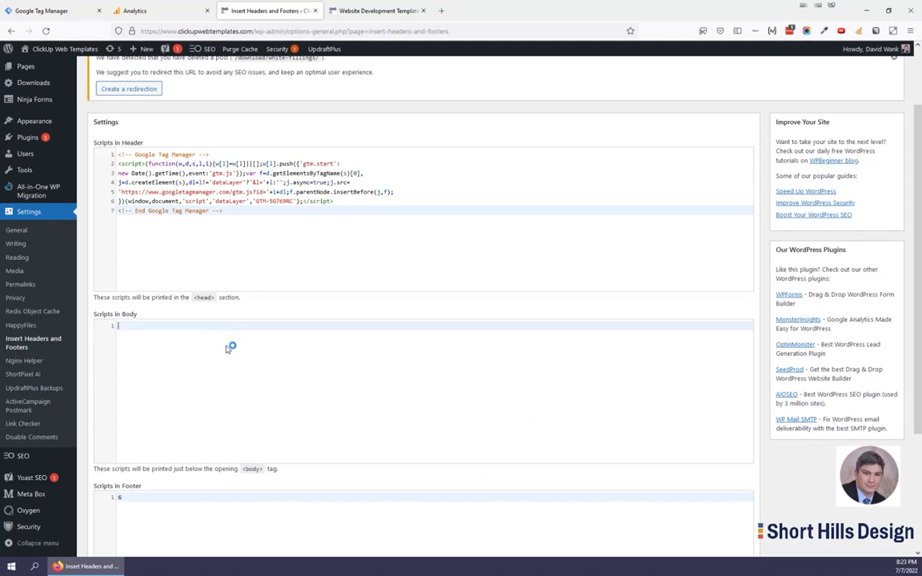
key(ctrl+v)
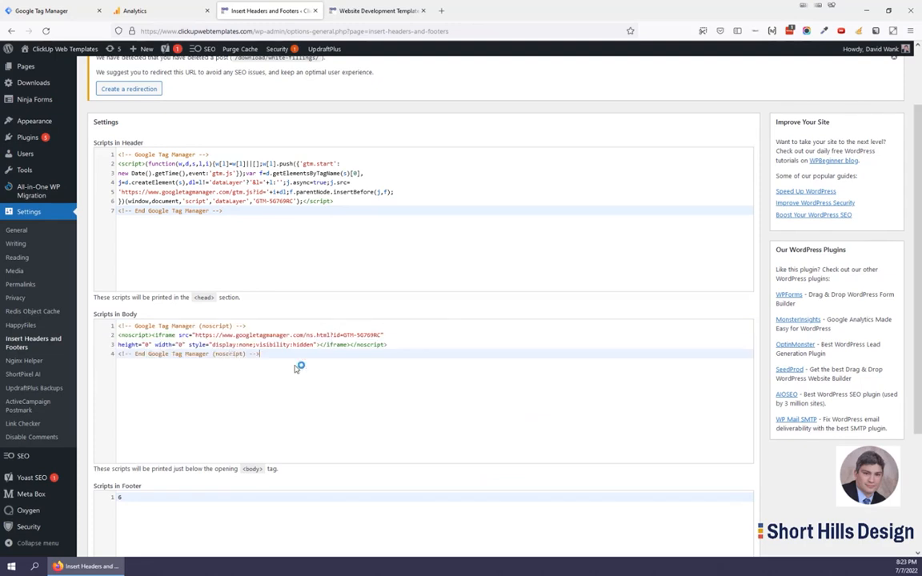
- Save the Insert Headers and Footers settings and purge the site cache
scroll(627, 214, up, 2)
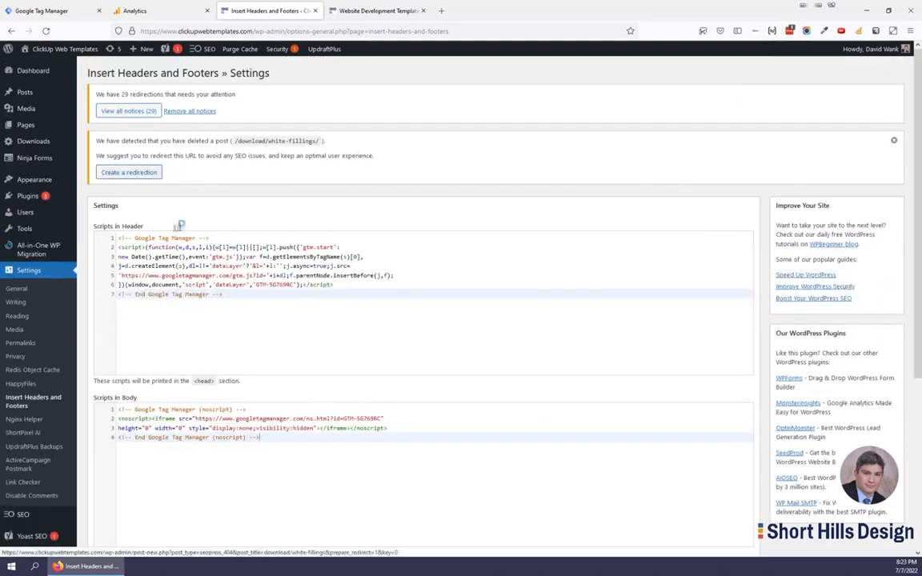
scroll(144, 170, down, 6)
click(105, 487)
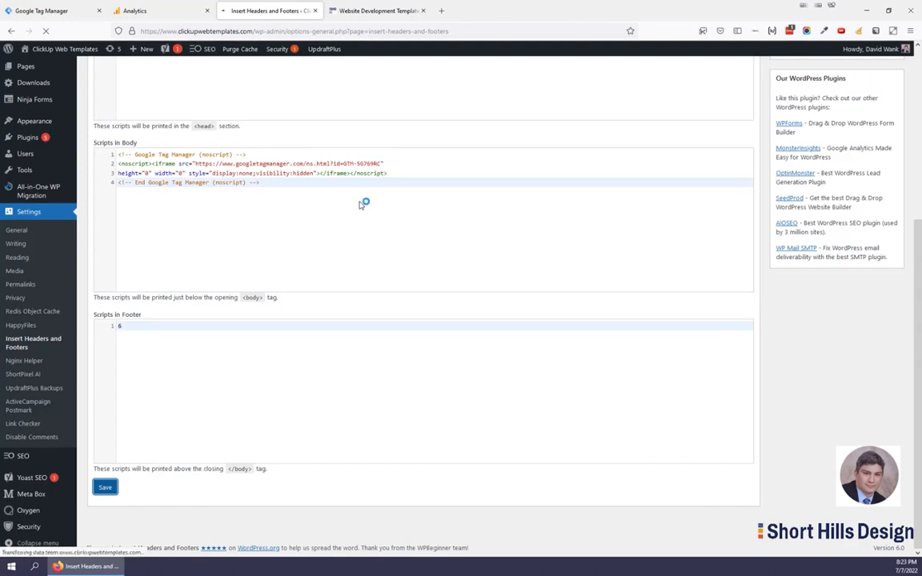
click(237, 51)
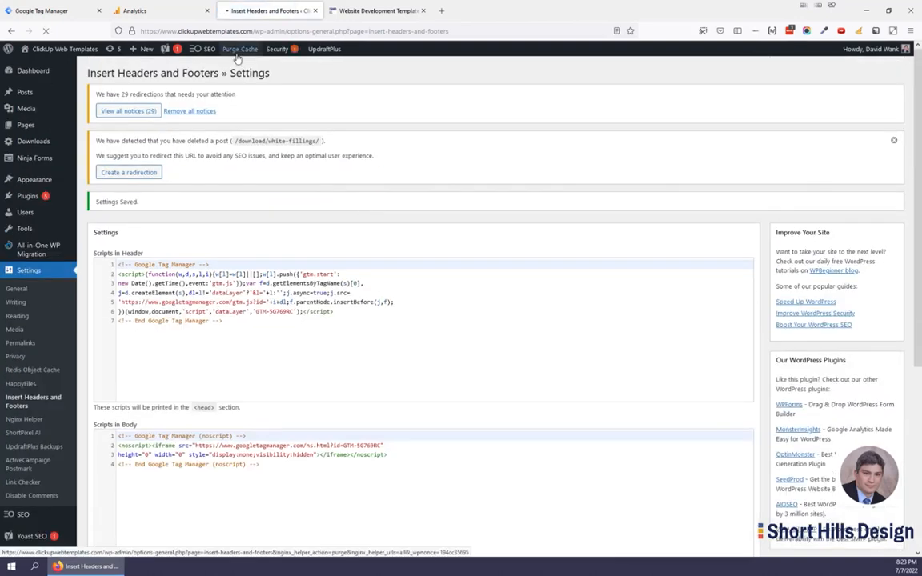
- Open the site's home page in a new tab and view the source of the Website Development Template page
right_click(42, 61)
click(73, 71)
click(376, 12)
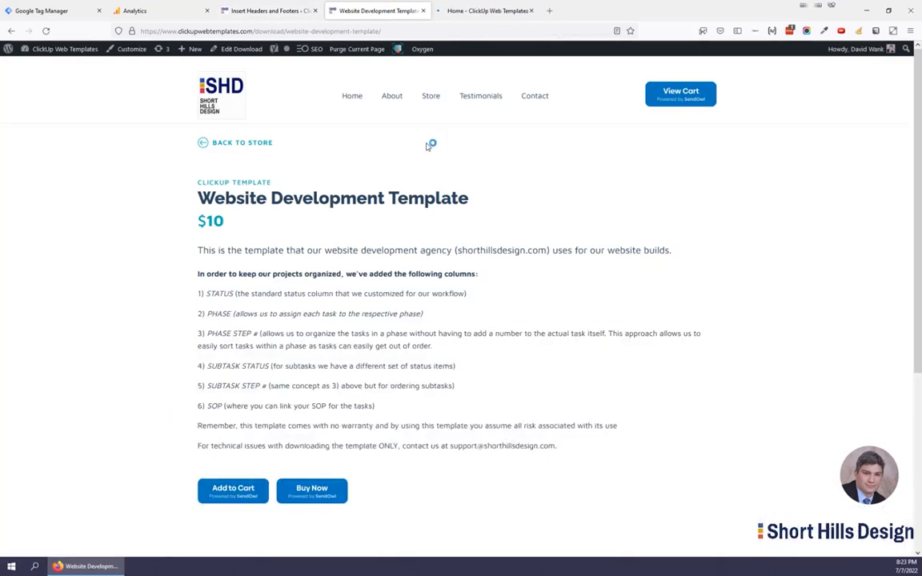
right_click(88, 187)
click(116, 291)
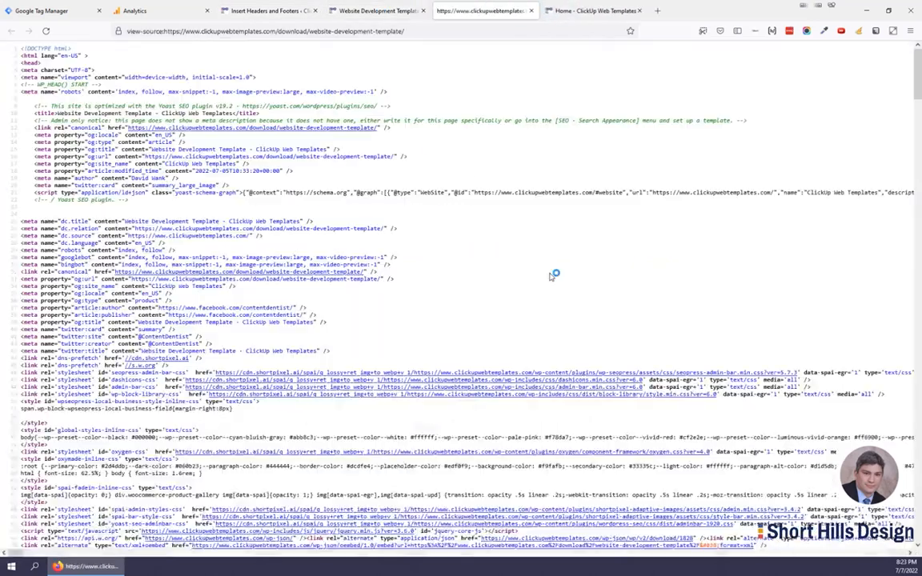
- Search the page source for "tag" and "gtm" to check for the Tag Manager code
key(ctrl+f)
text(tag)
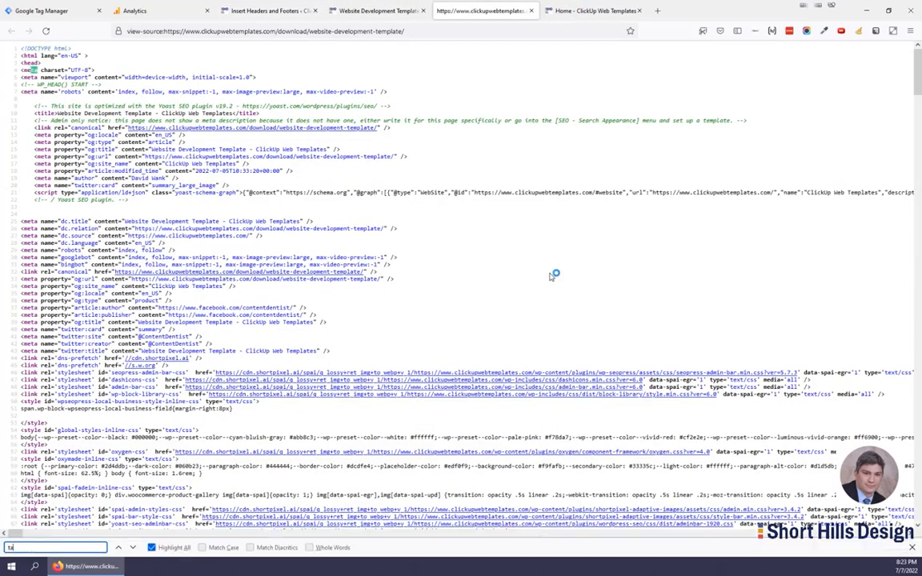
key(BackSpace)
key(BackSpace)
key(BackSpace)
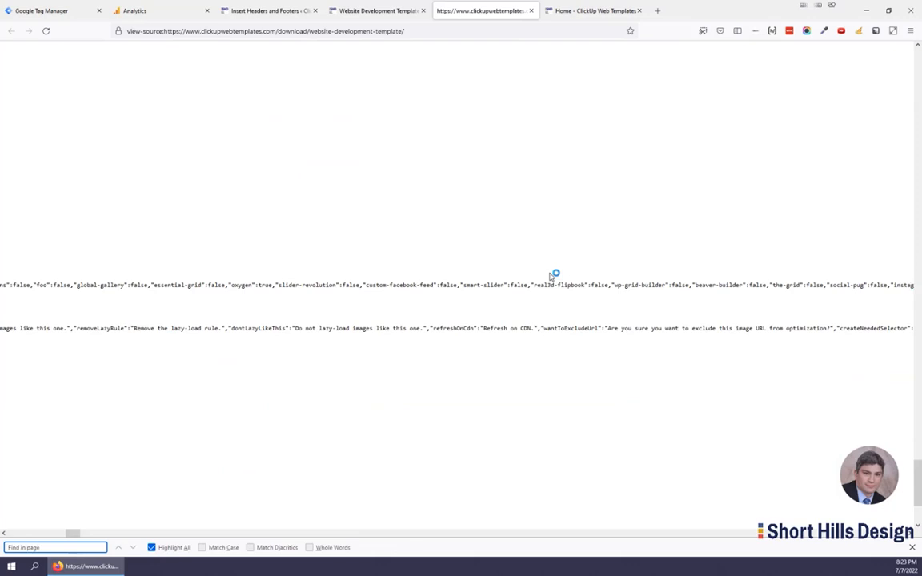
text(gtm)
key(BackSpace)
key(BackSpace)
key(BackSpace)
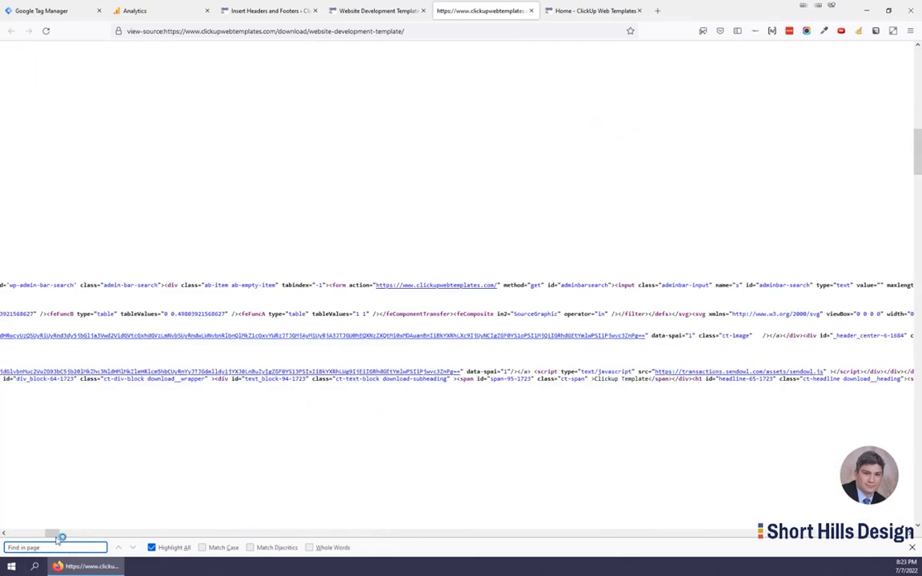
drag(51, 533, 14, 533)
scroll(107, 219, up, 10)
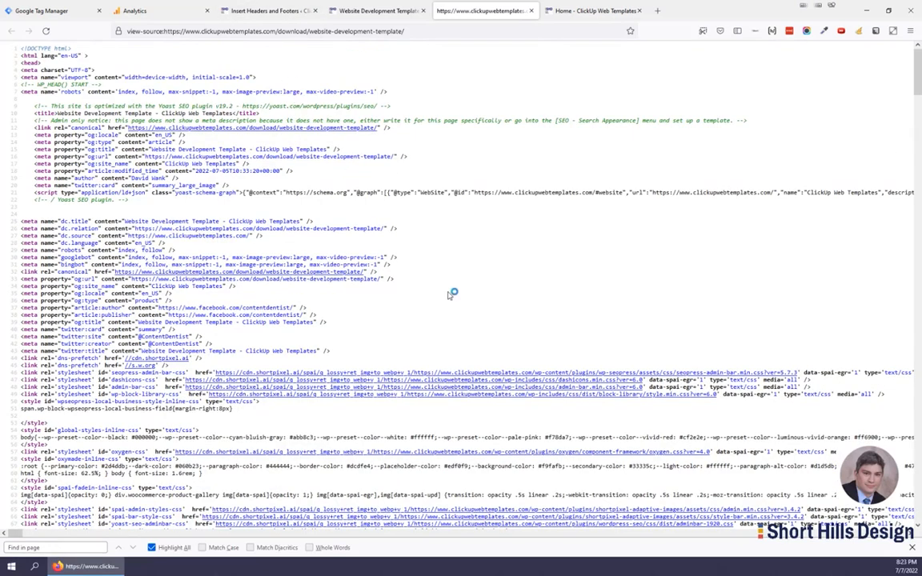
- Return to Google Tag Manager and close the installation code dialog
click(81, 12)
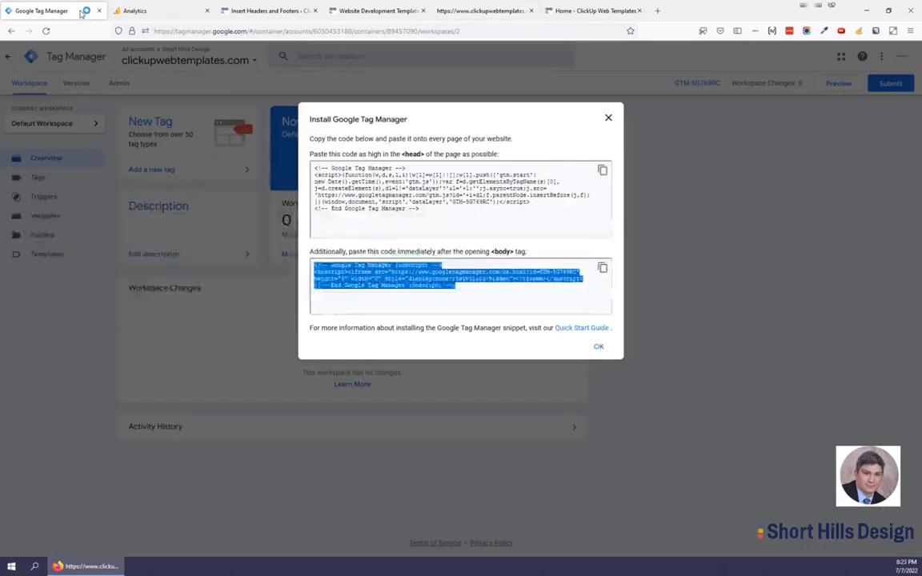
click(608, 118)
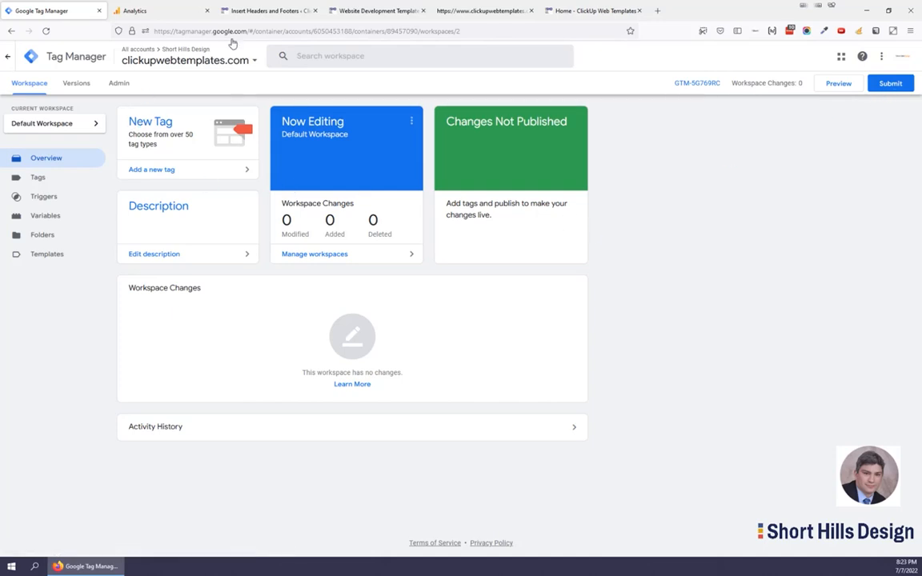
click(254, 11)
click(46, 10)
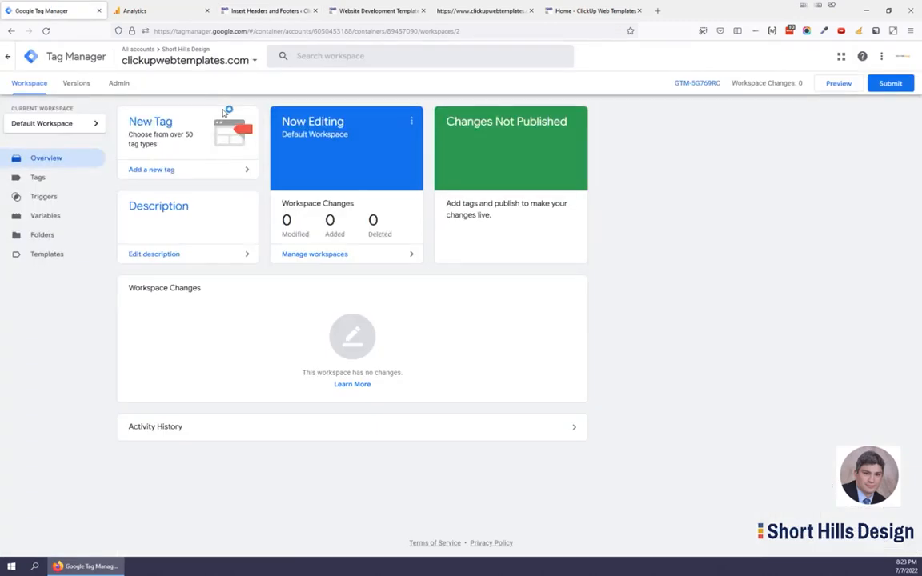
- Create a new tag in the workspace and name it "Google Analytics 3"
click(168, 171)
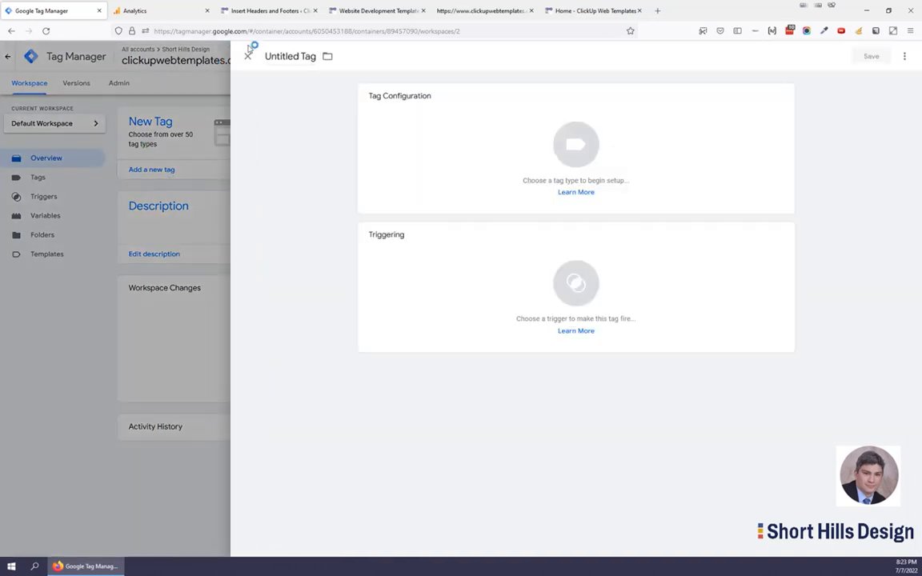
click(276, 56)
text(Googel)
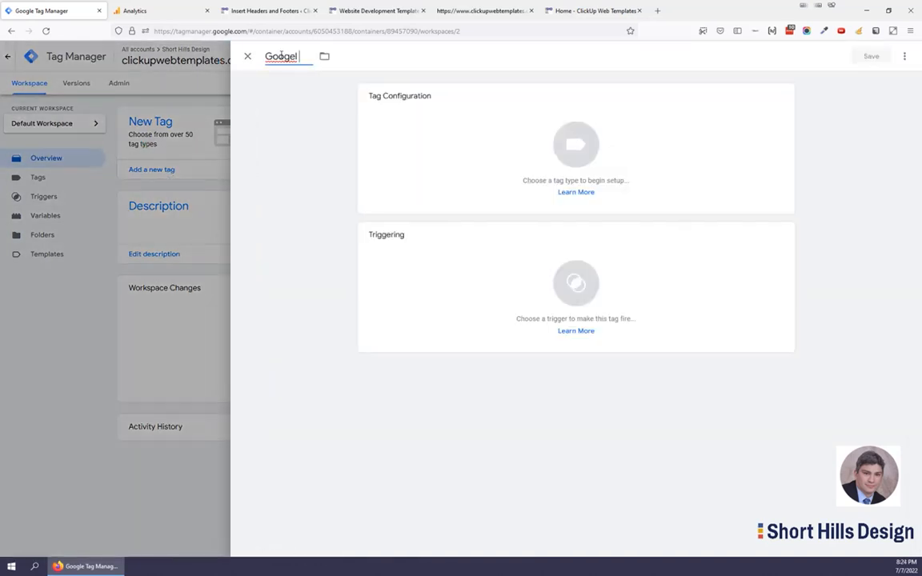
key(BackSpace)
key(BackSpace)
text(le Analytics 3)
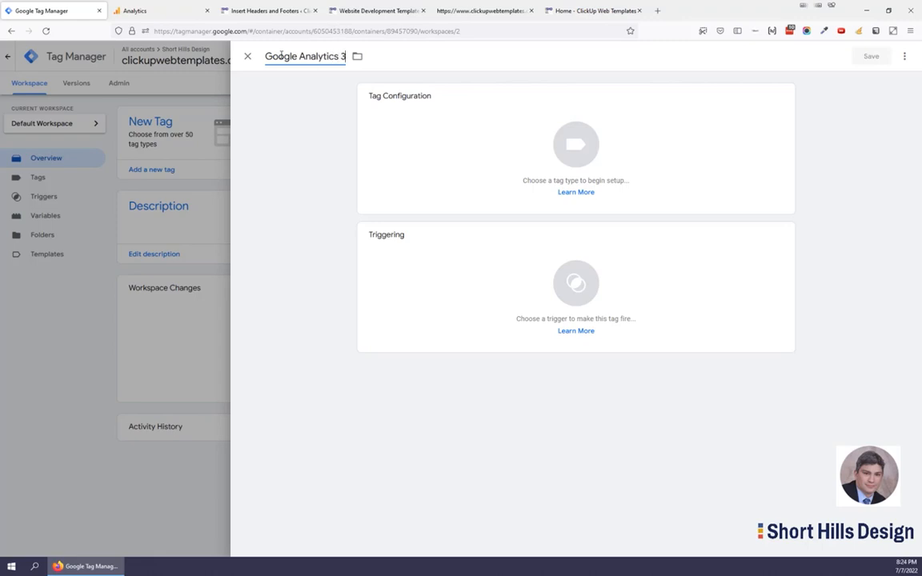
- Set the tag type to Google Analytics: Universal Analytics
click(598, 155)
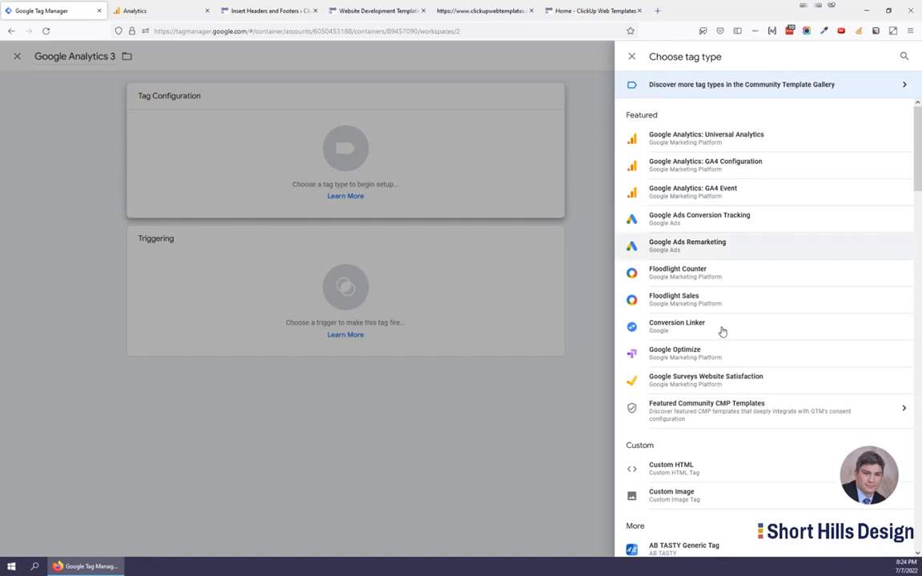
click(687, 137)
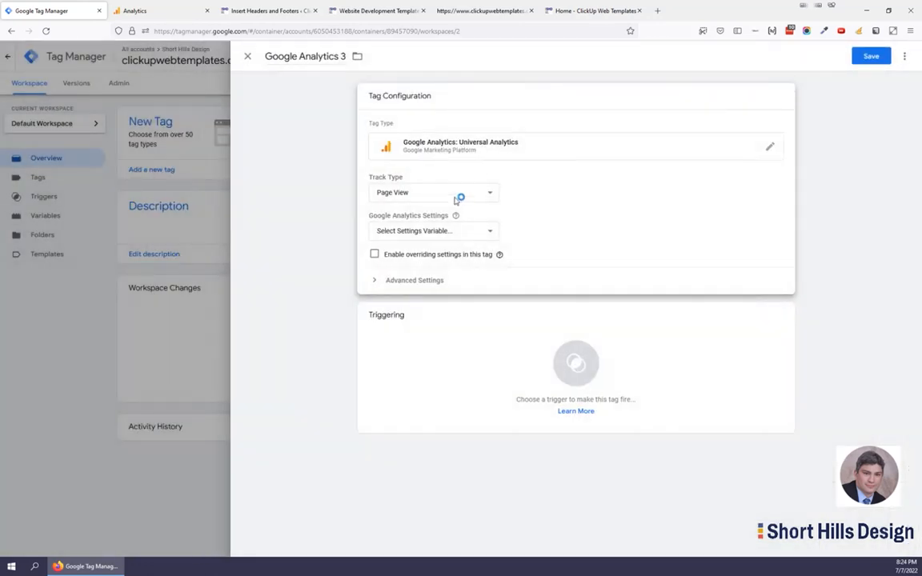
click(450, 234)
click(549, 238)
- Copy the property's tracking ID from the Google Analytics tracking code page
click(178, 13)
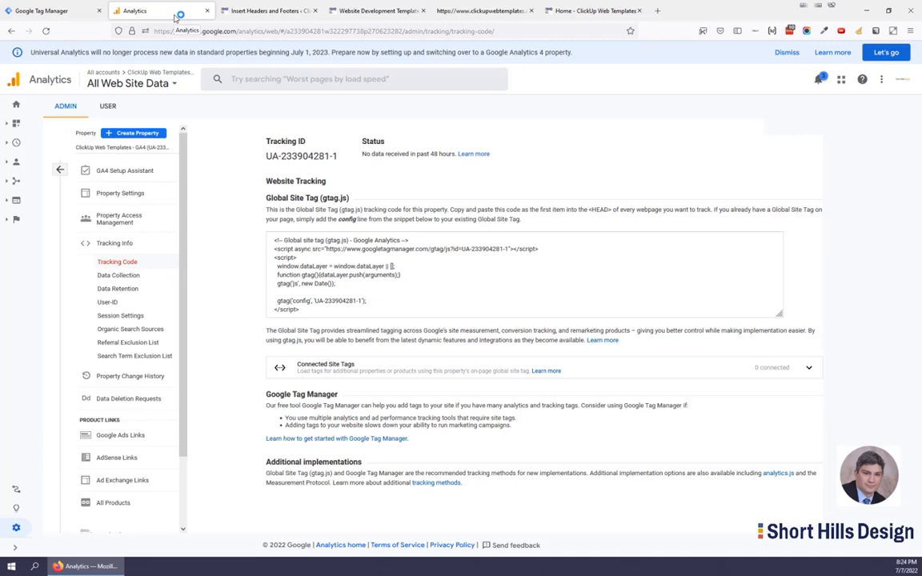
drag(343, 154, 265, 156)
key(ctrl+c)
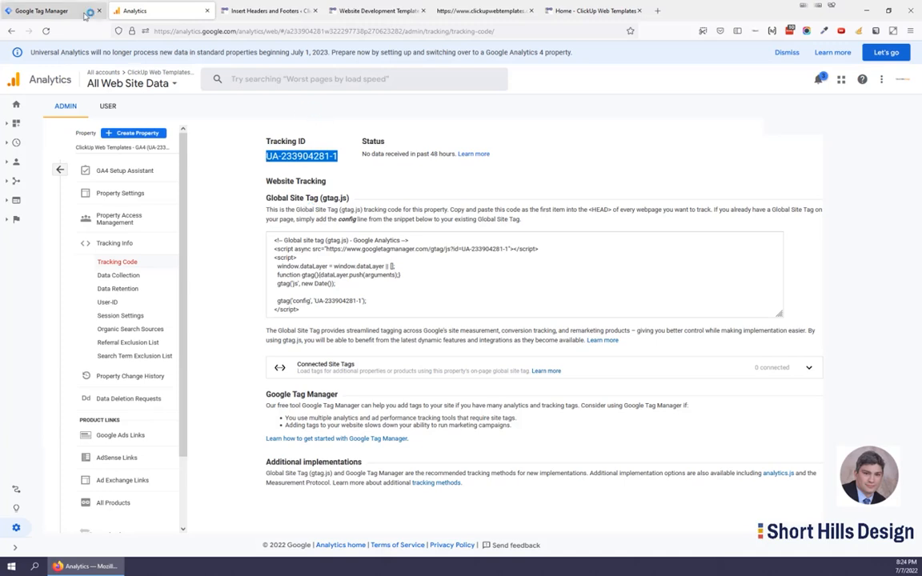
- Return to Google Tag Manager and create a new Google Analytics Settings variable for the tag, using the tracking ID copied from Analytics
click(238, 15)
click(152, 11)
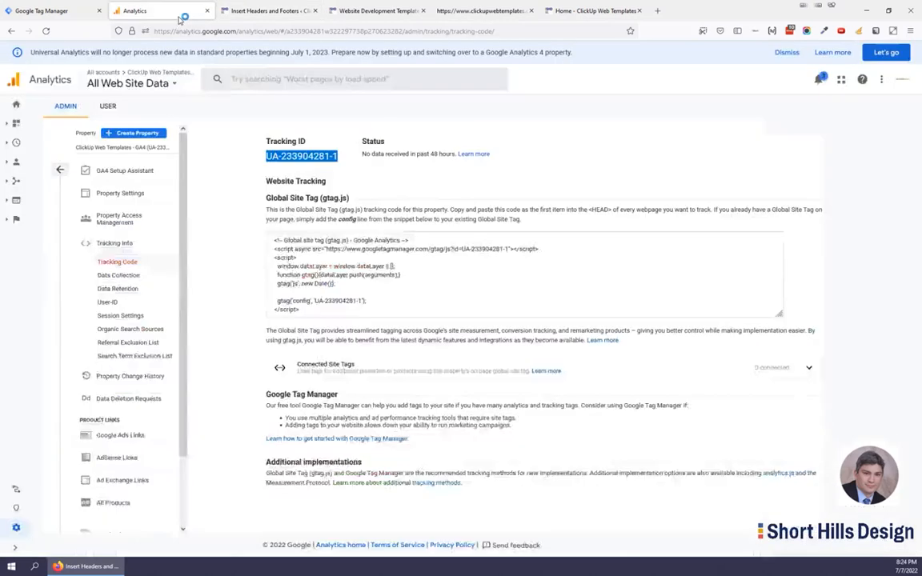
click(80, 11)
click(436, 230)
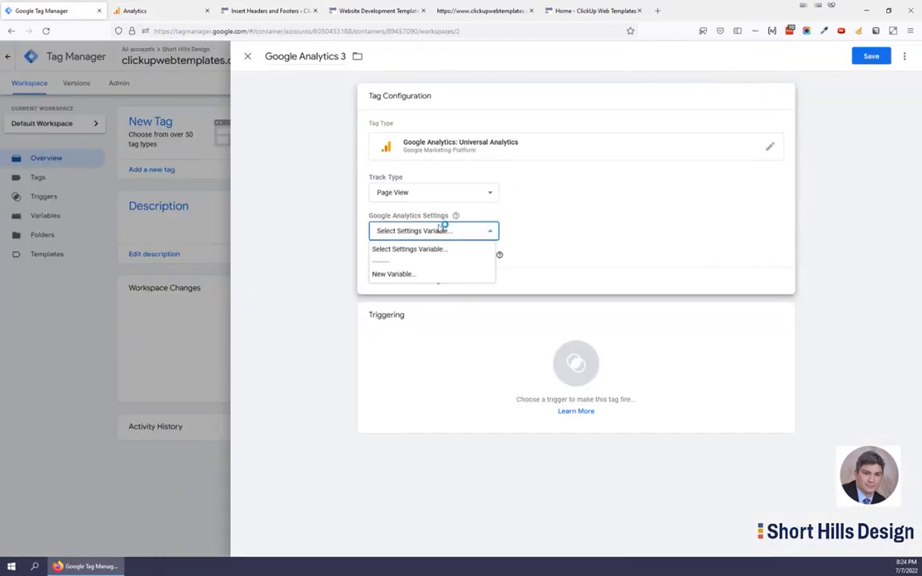
click(411, 272)
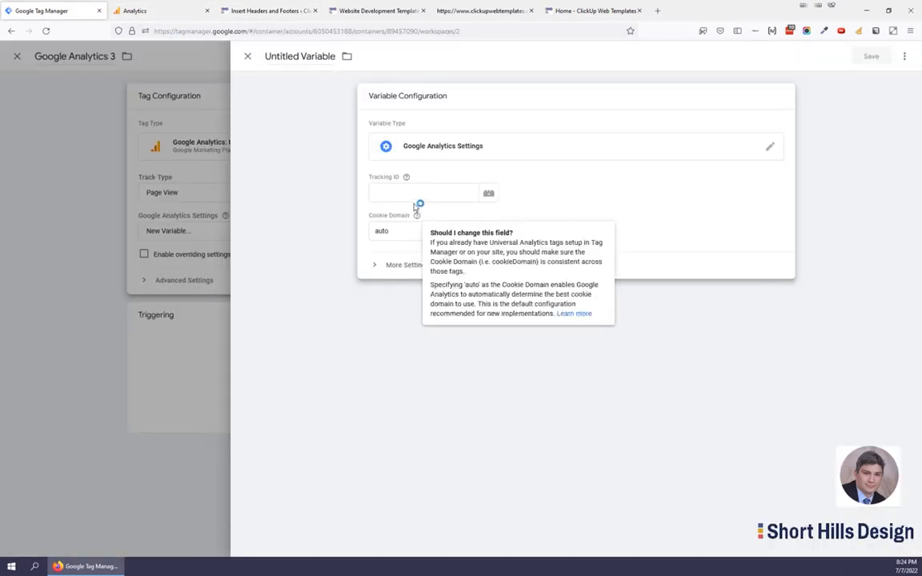
click(388, 189)
key(ctrl+v)
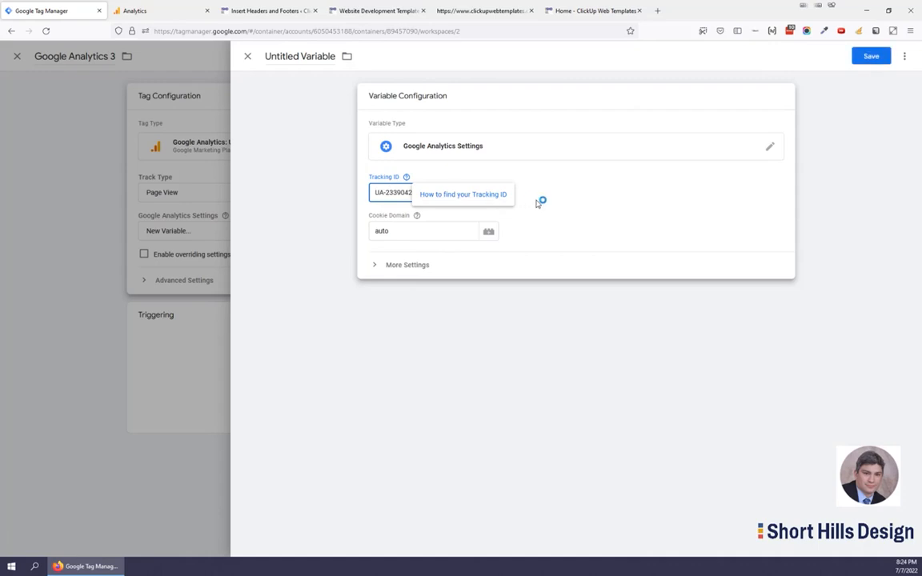
click(156, 15)
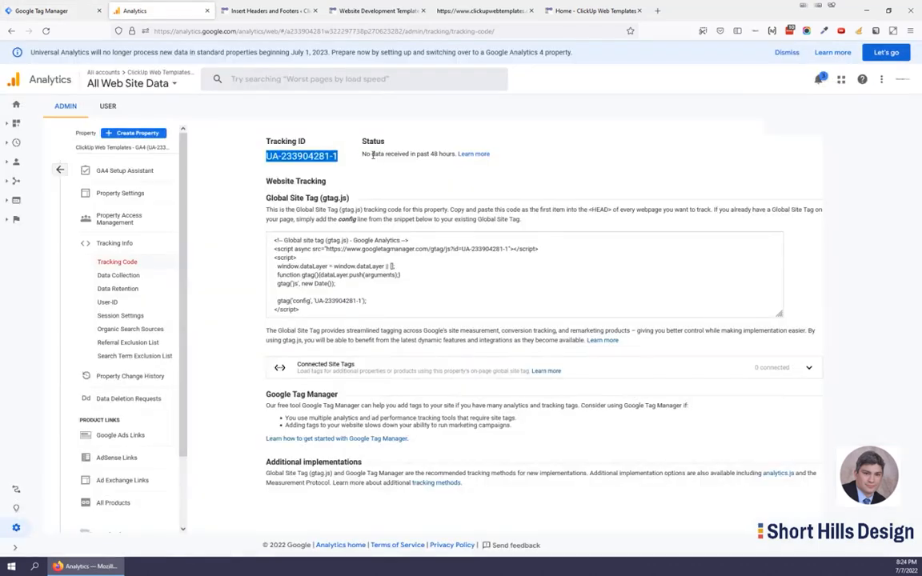
click(72, 12)
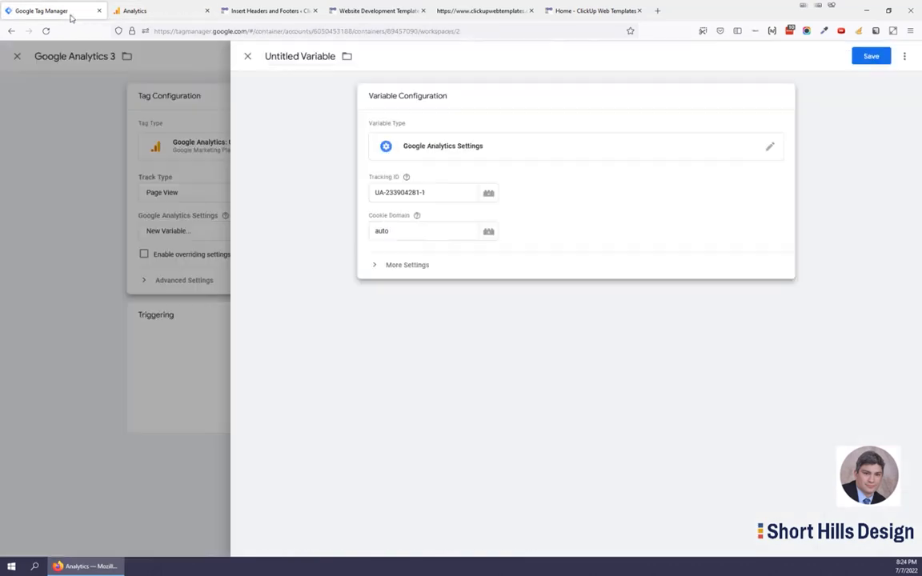
- Name the variable "GA 3 UA Variable" and save it
click(296, 56)
text(GA 3)
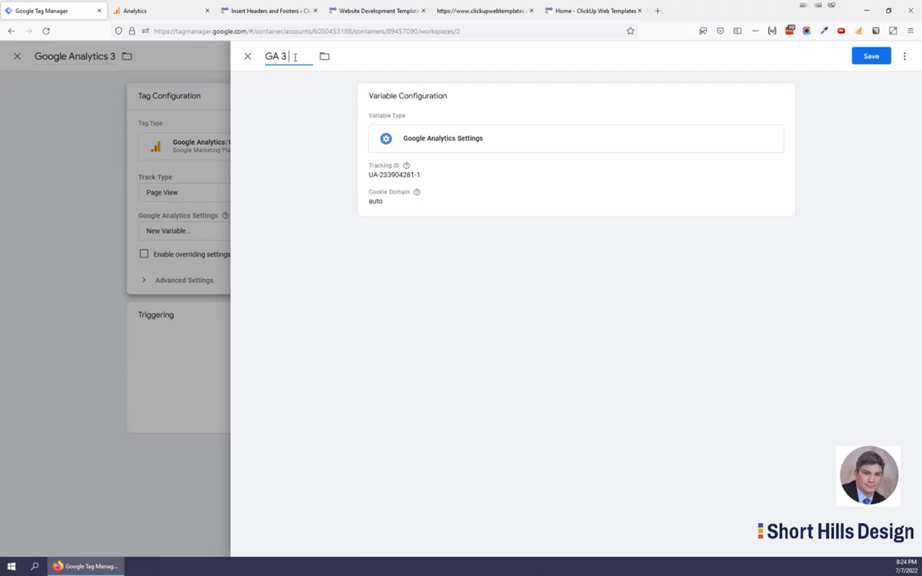
text( UA Variable)
click(869, 57)
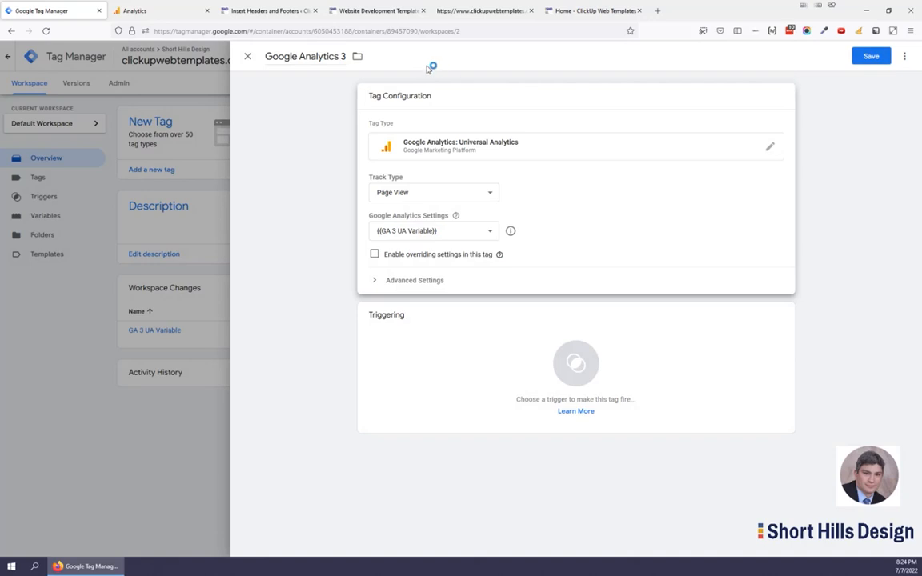
- Set the Google Analytics 3 tag to fire on the All Pages trigger and save the tag
click(560, 364)
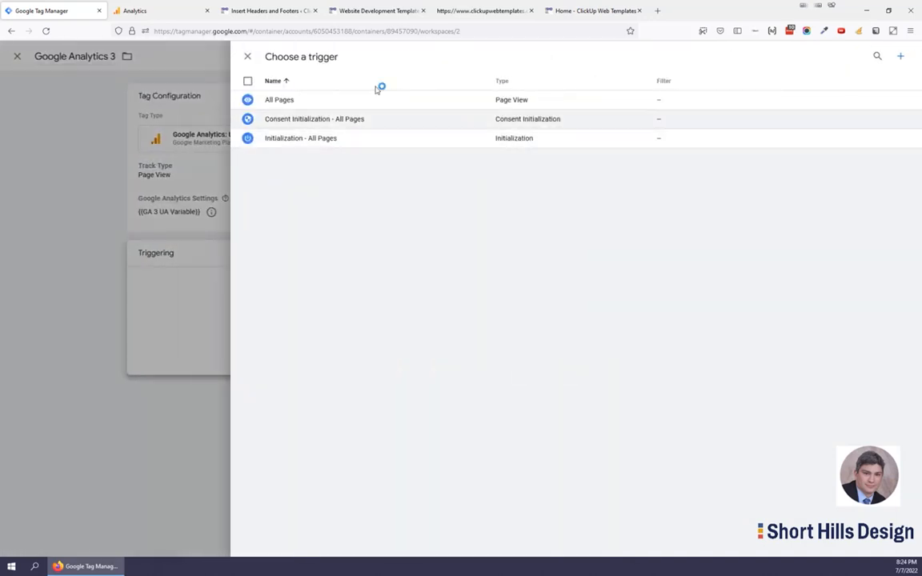
click(341, 101)
click(869, 56)
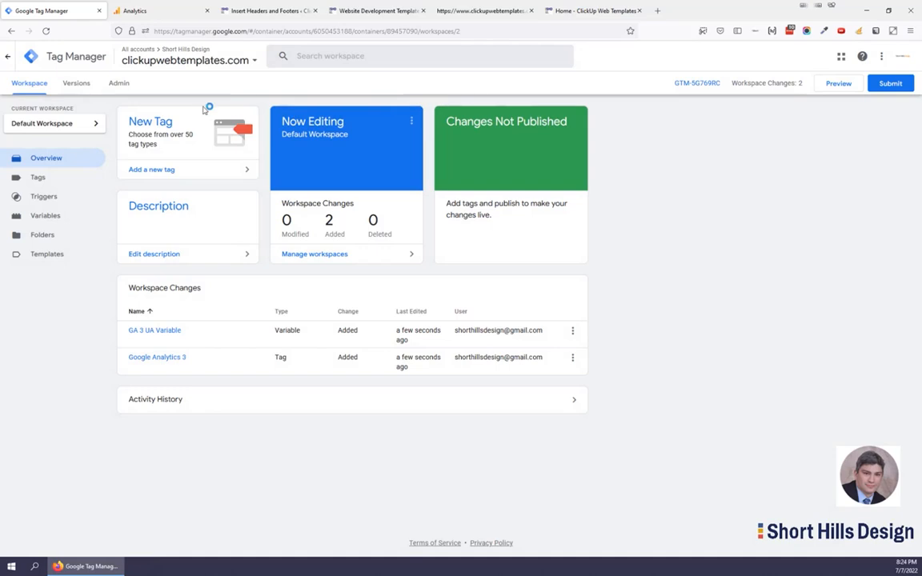
- Review the Google Analytics 3 tag's configuration and trigger from the workspace's tag list, and close it again
click(43, 179)
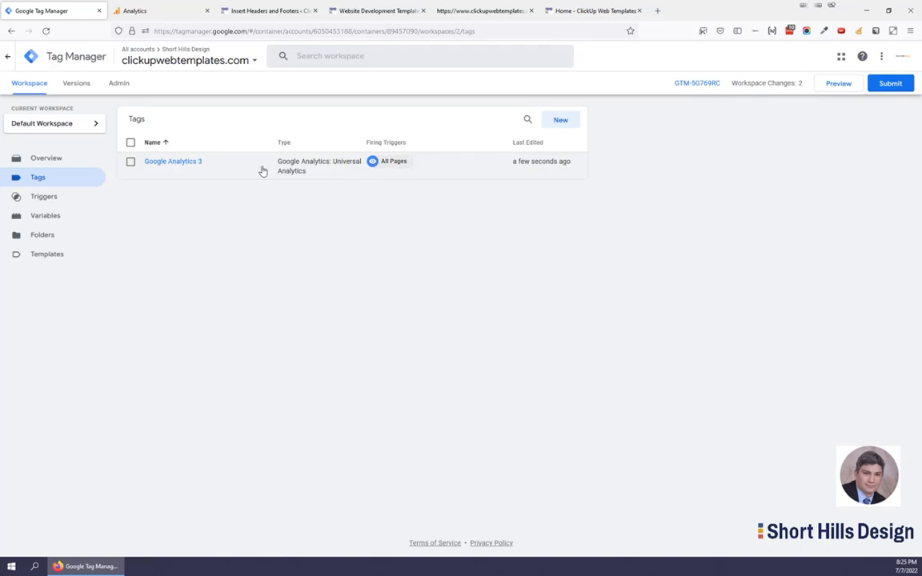
click(183, 162)
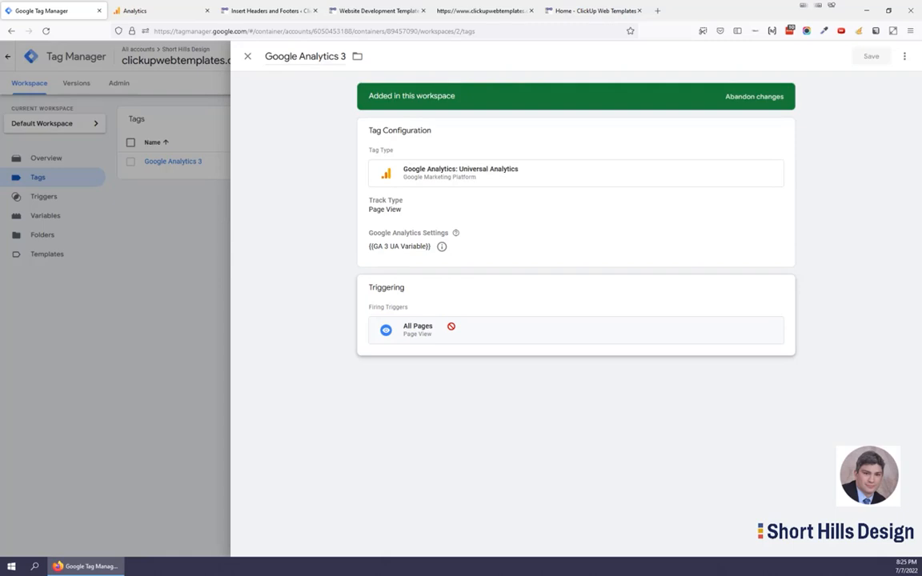
click(175, 277)
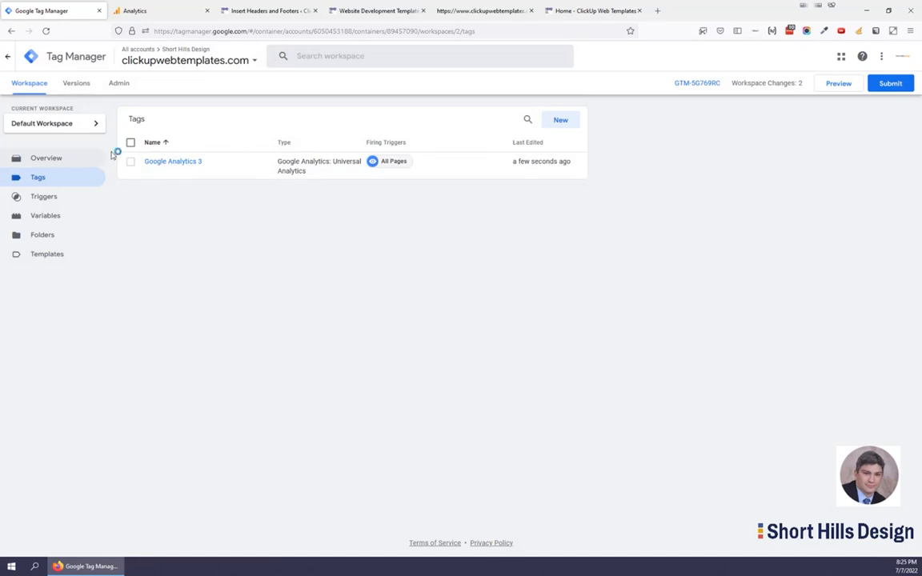
- Create another new tag from the workspace overview and name it "random HTML"
click(51, 164)
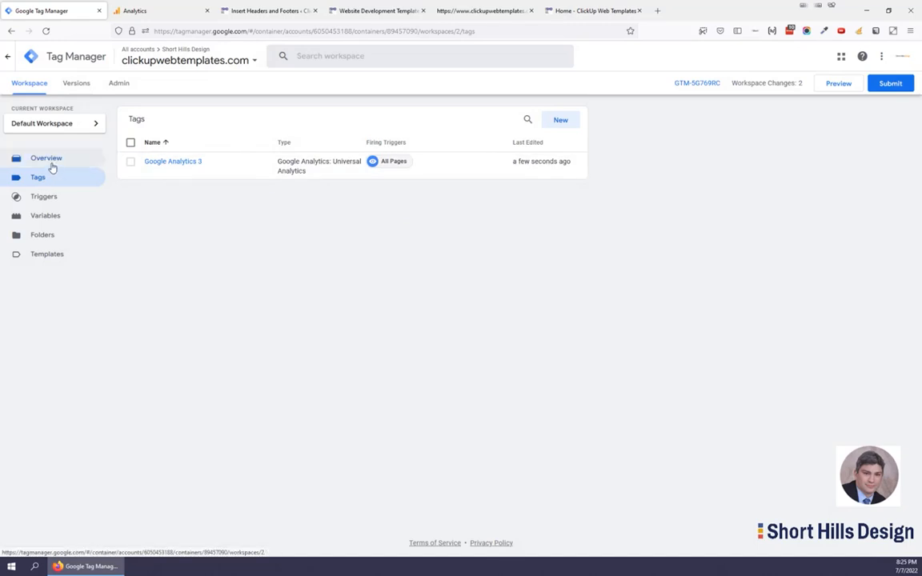
click(152, 122)
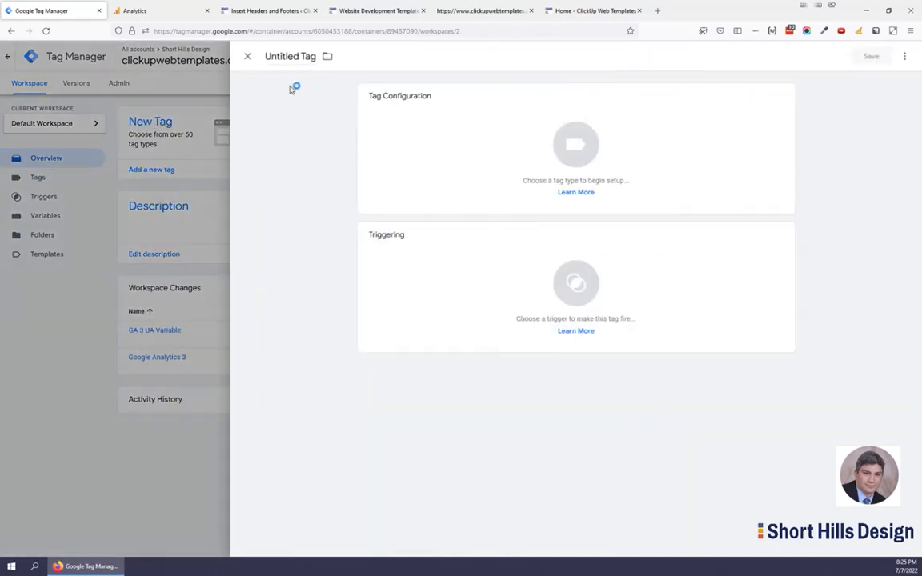
click(291, 56)
text(randmo t)
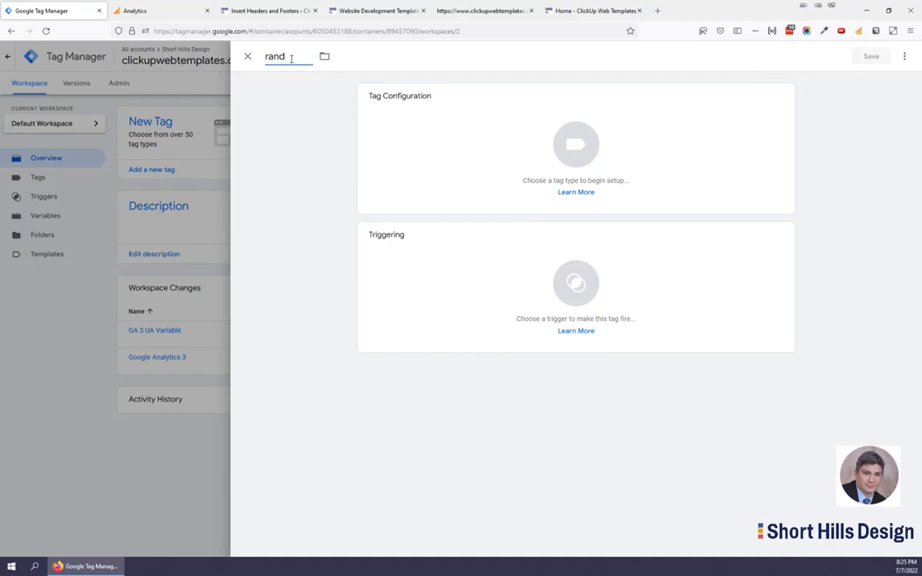
key(BackSpace)
key(BackSpace)
key(BackSpace)
key(BackSpace)
text(om HTML)
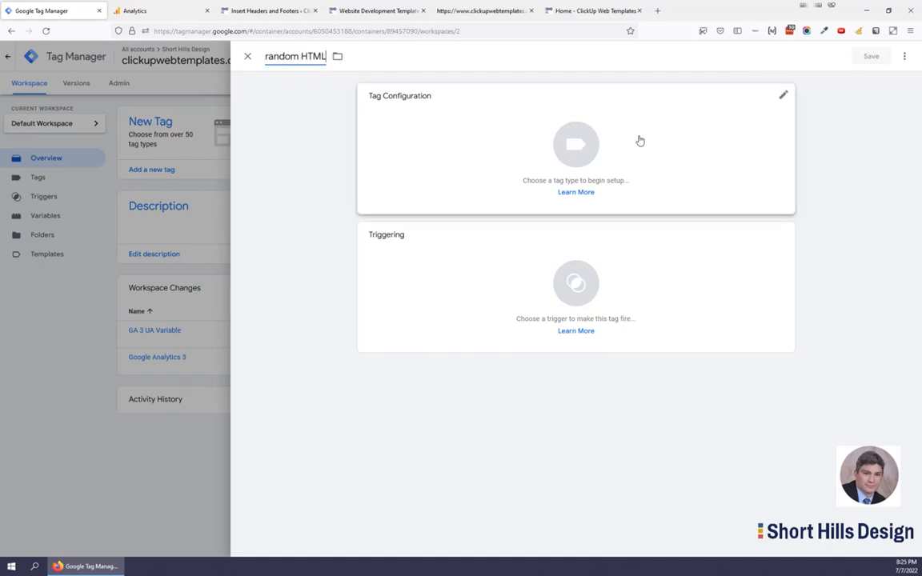
- Make it a Custom HTML tag containing "<h2>Short Hills Design is the best and I love their YT channel!</h2>"
click(592, 154)
scroll(703, 224, down, 2)
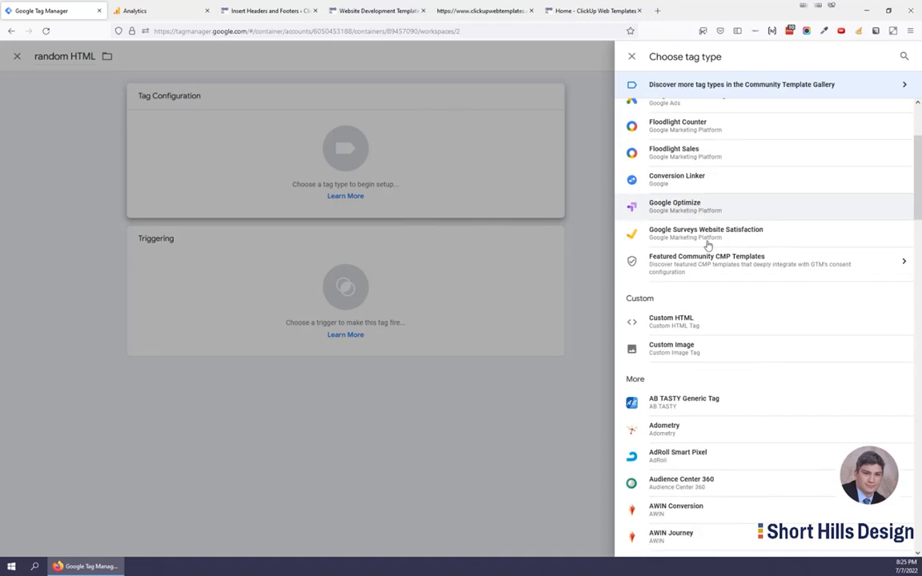
scroll(696, 408, down, 5)
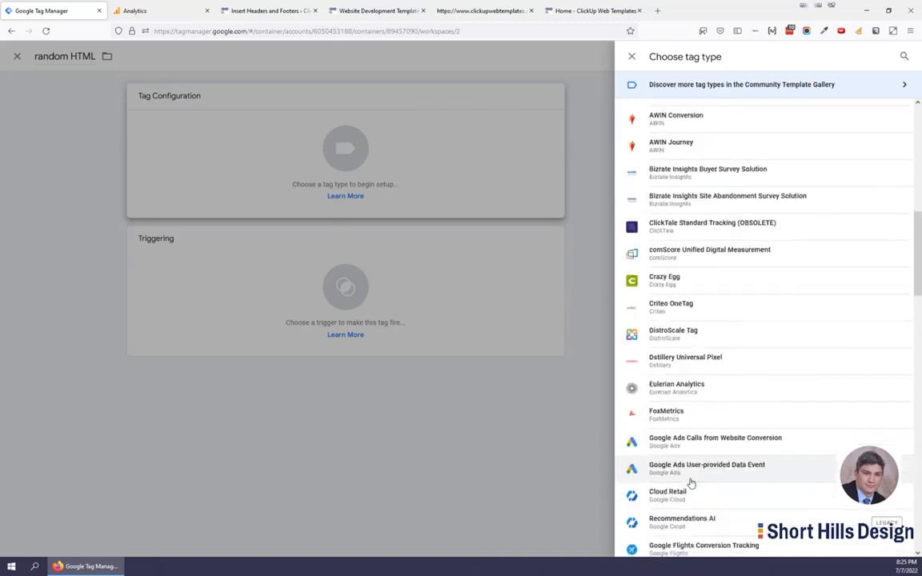
scroll(691, 480, up, 3)
scroll(693, 472, up, 3)
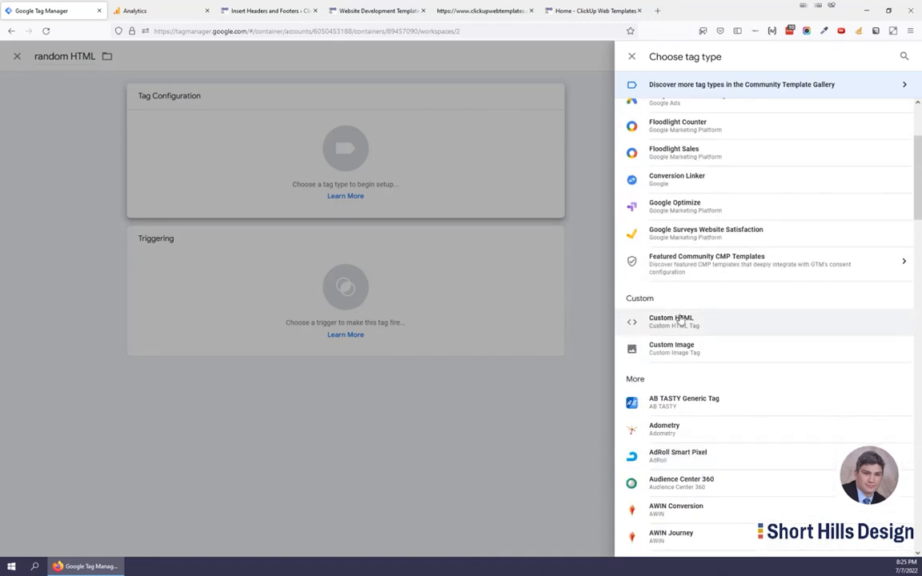
click(689, 319)
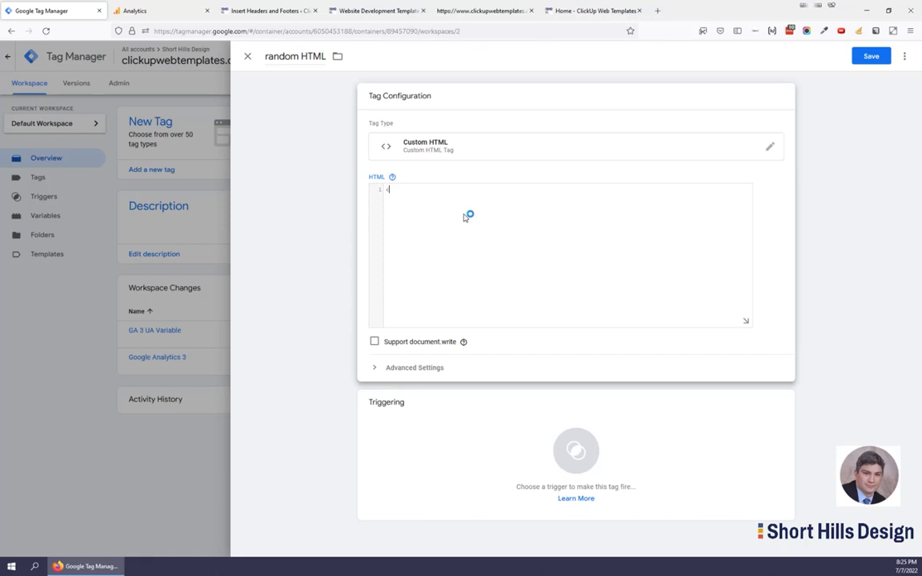
text(Hills Design is the best and I l)
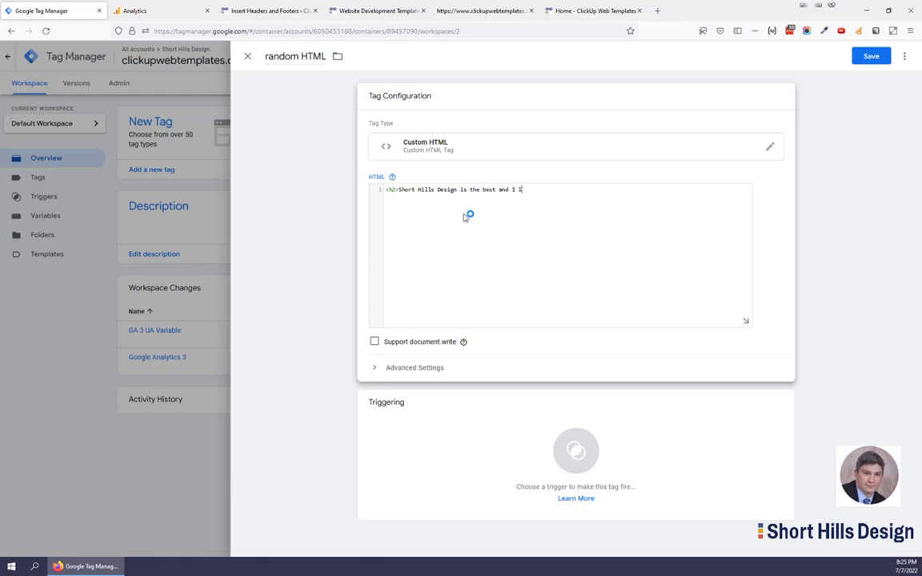
text(ove their YT channel!</h2>)
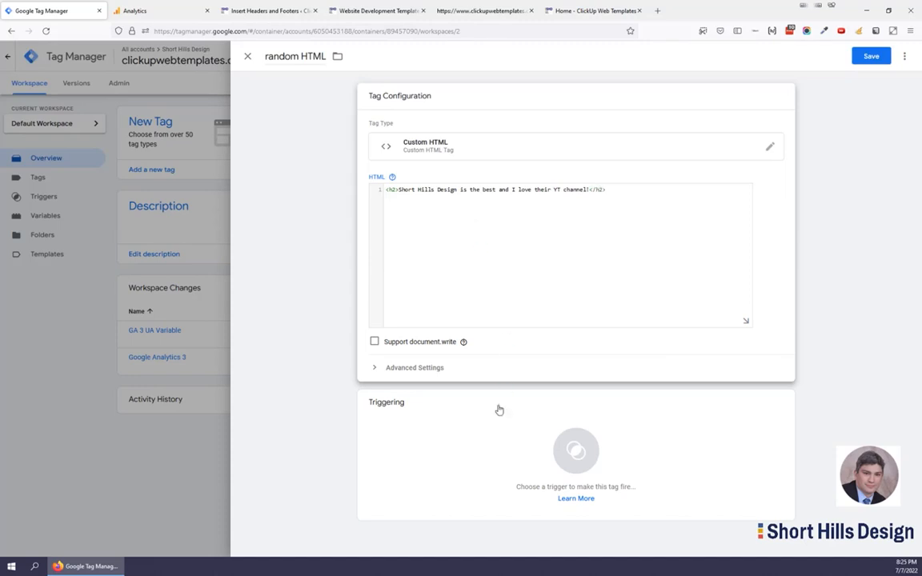
- Set the random HTML tag to fire on the All Pages trigger and save it
click(576, 462)
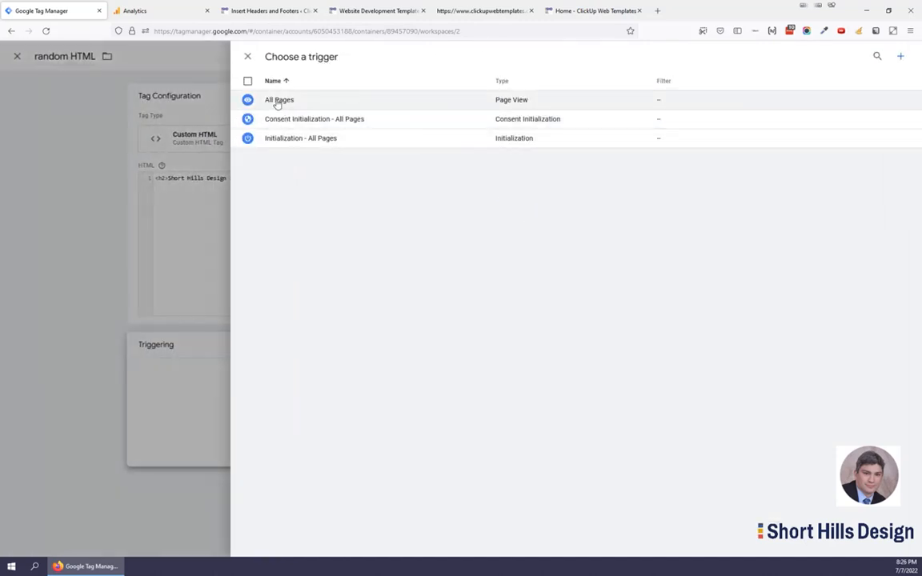
click(276, 100)
click(871, 56)
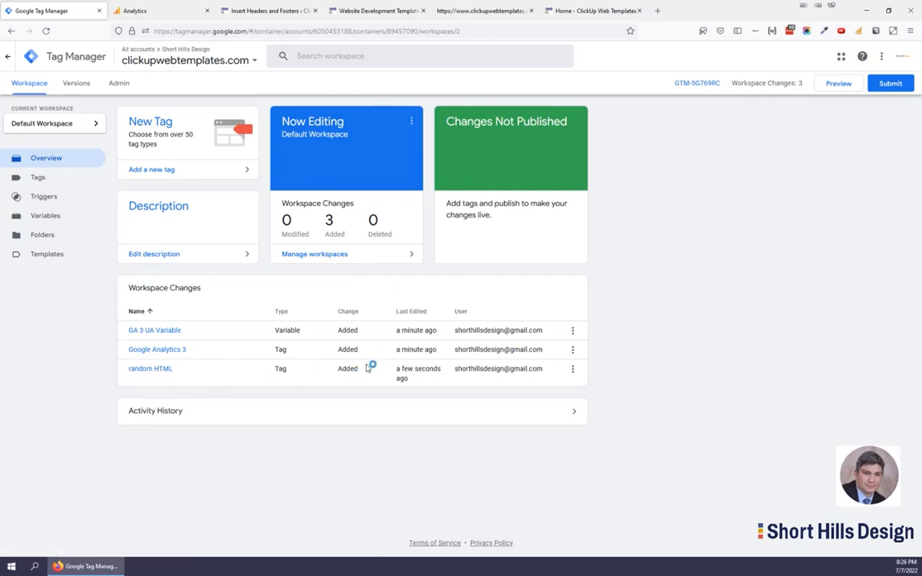
- Abandon the workspace change that added the random HTML tag
click(572, 373)
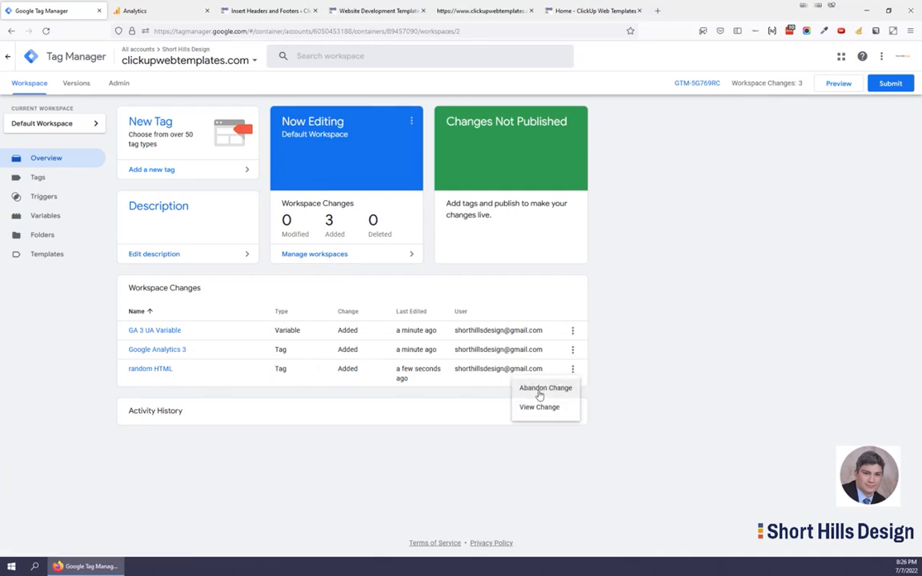
click(538, 386)
click(551, 192)
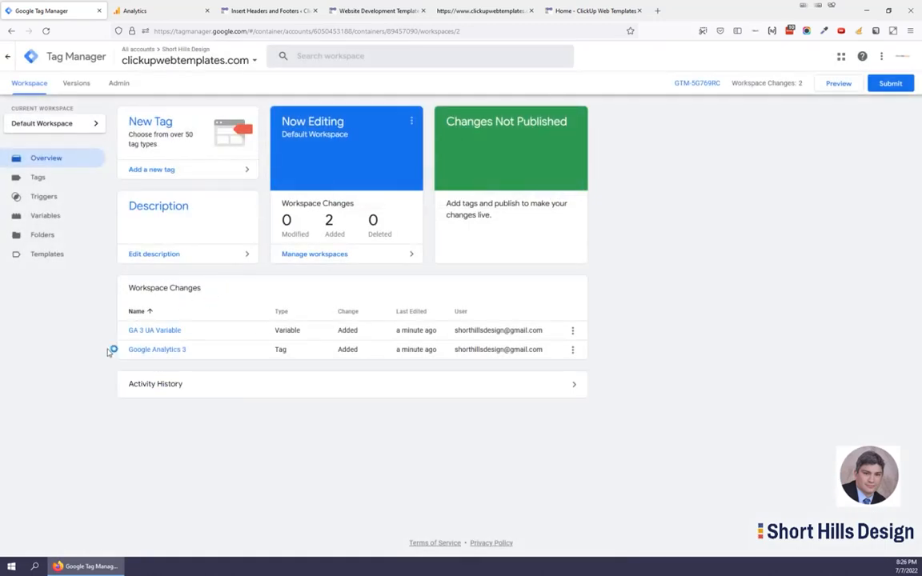
drag(103, 350, 214, 354)
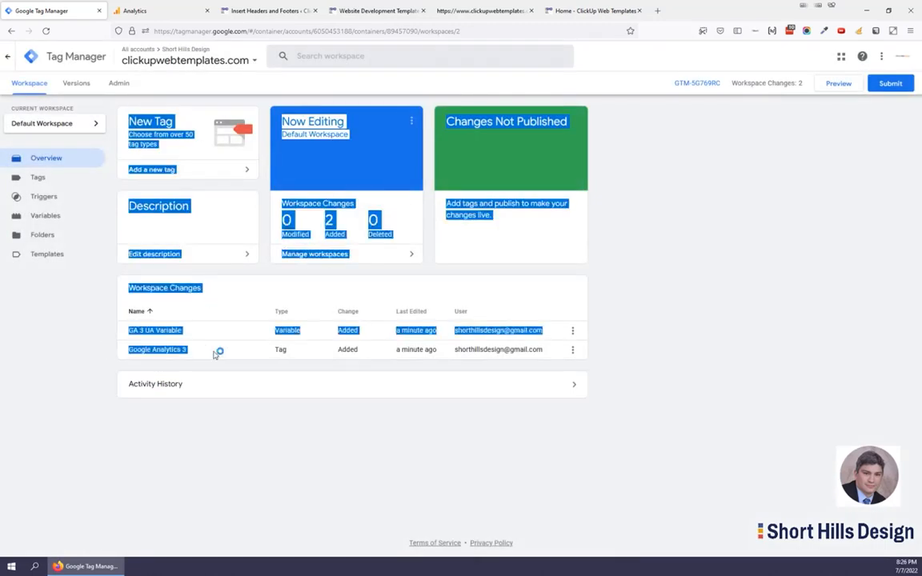
click(245, 420)
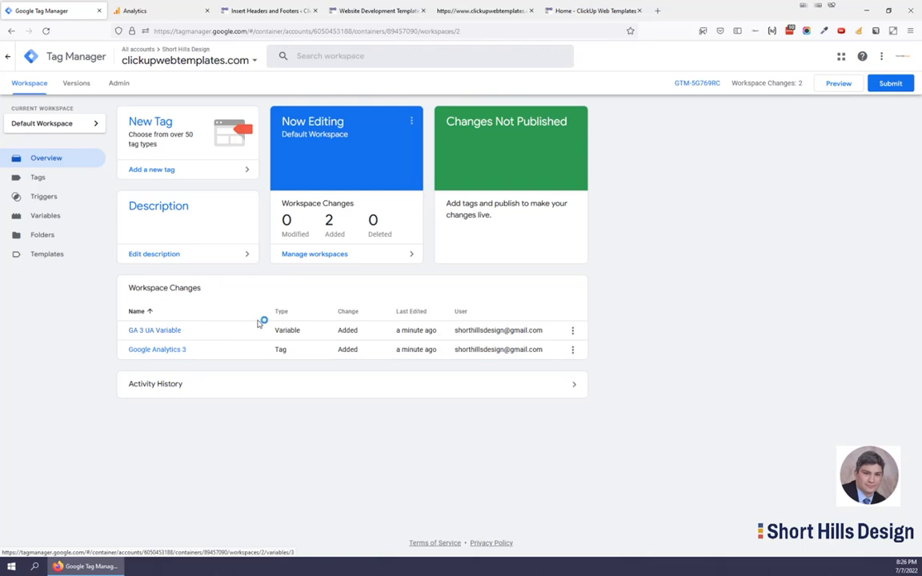
- Publish the workspace changes to Live with the version name "Initial publish - GA3 tag + variable" and close the version details
click(880, 87)
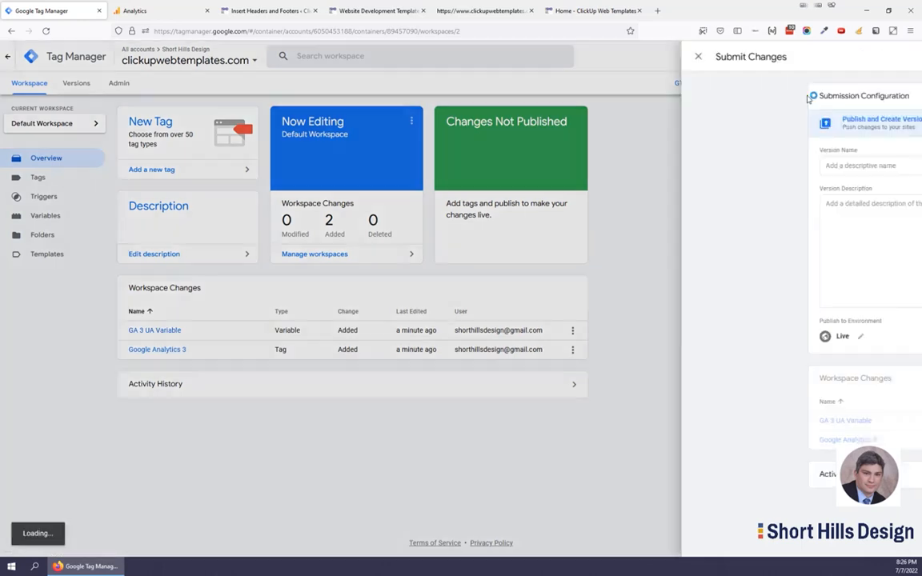
click(416, 167)
text(Add)
key(BackSpace)
key(BackSpace)
key(BackSpace)
text(()
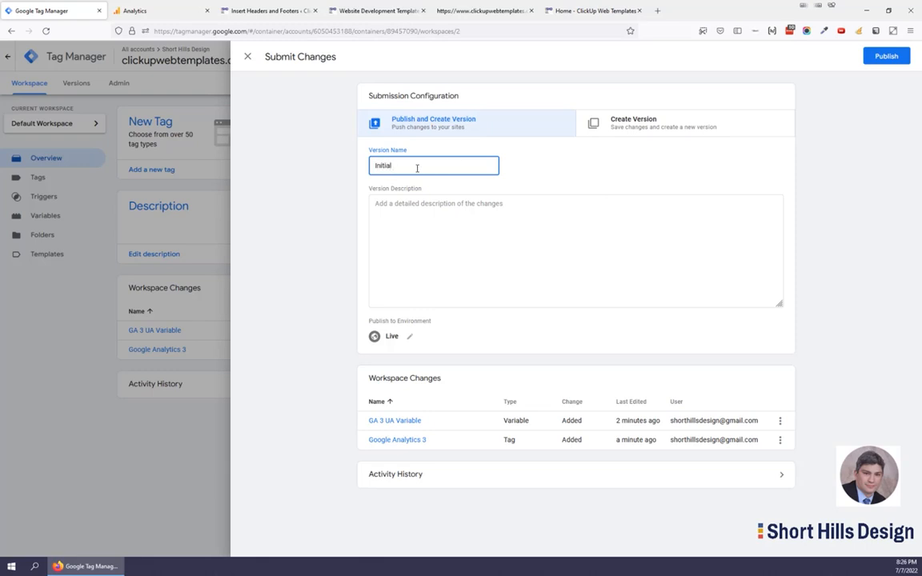
text(nitial publish - GA3 tag + variable)
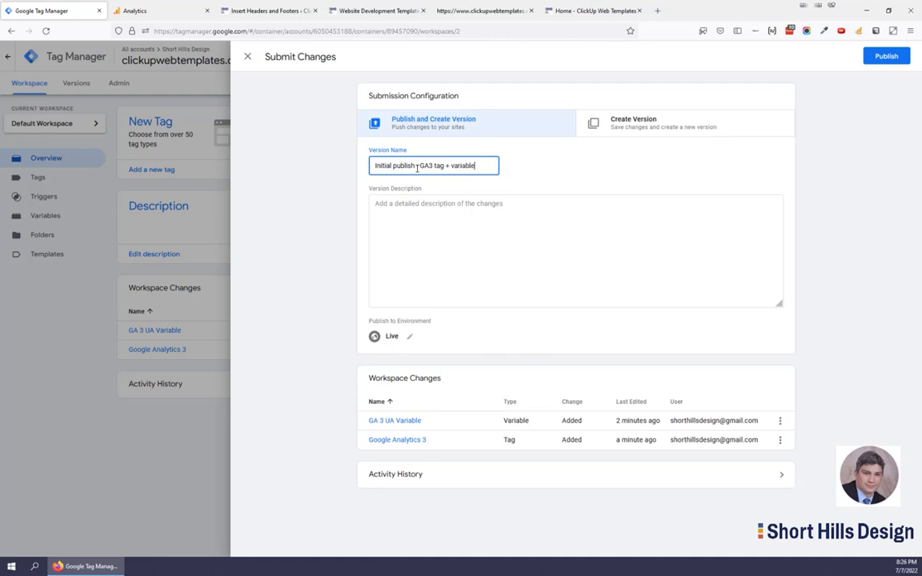
click(880, 57)
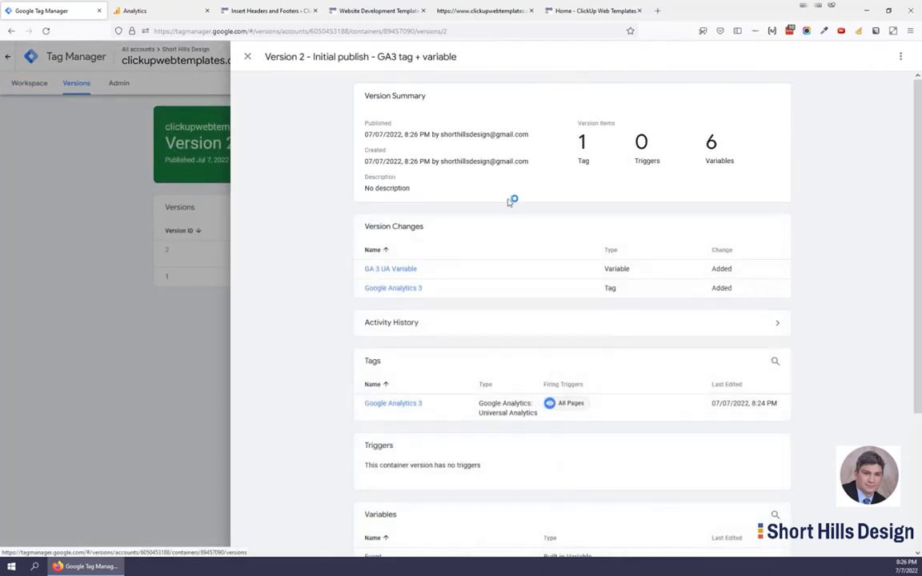
click(104, 210)
- Check the data status of the ClickUp Web Templates property's tracking code in Google Analytics
click(126, 12)
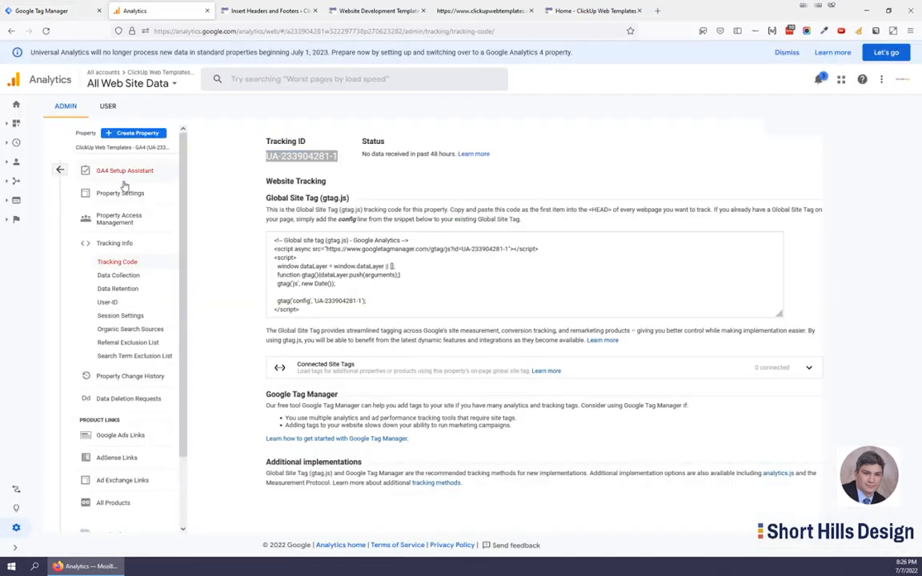
click(123, 249)
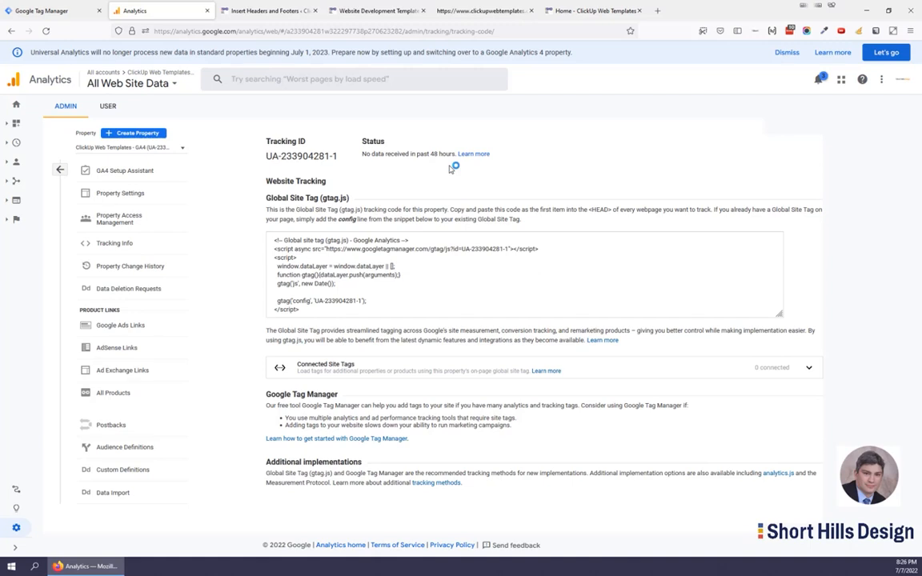
click(56, 11)
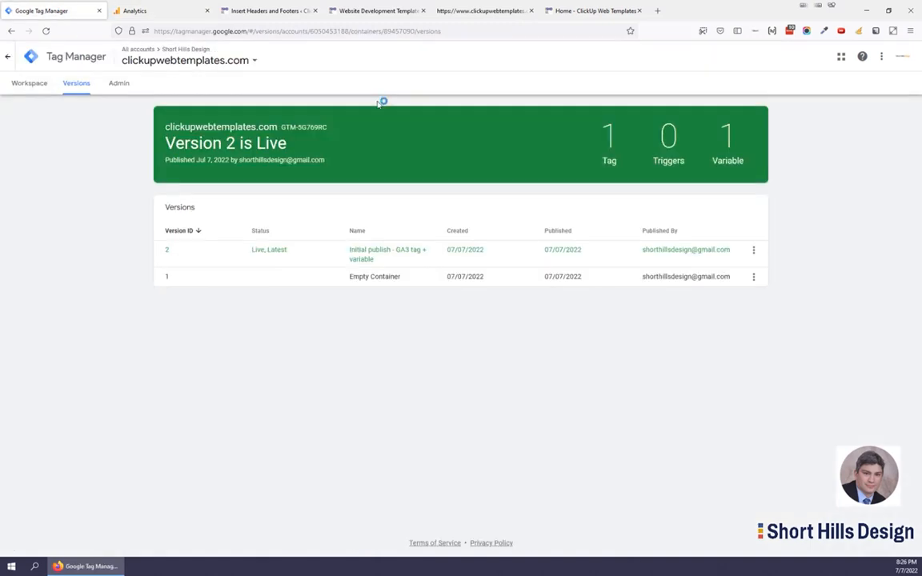
click(36, 83)
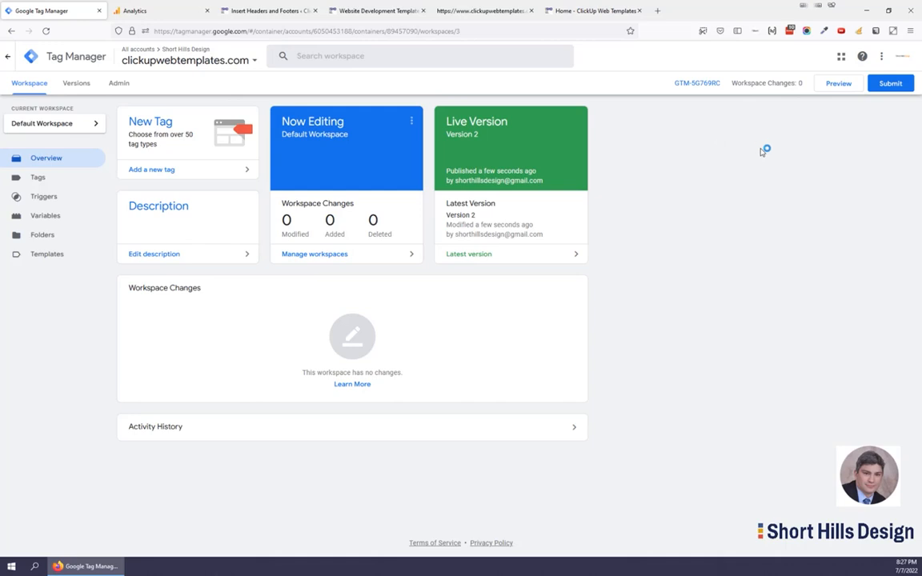
click(836, 84)
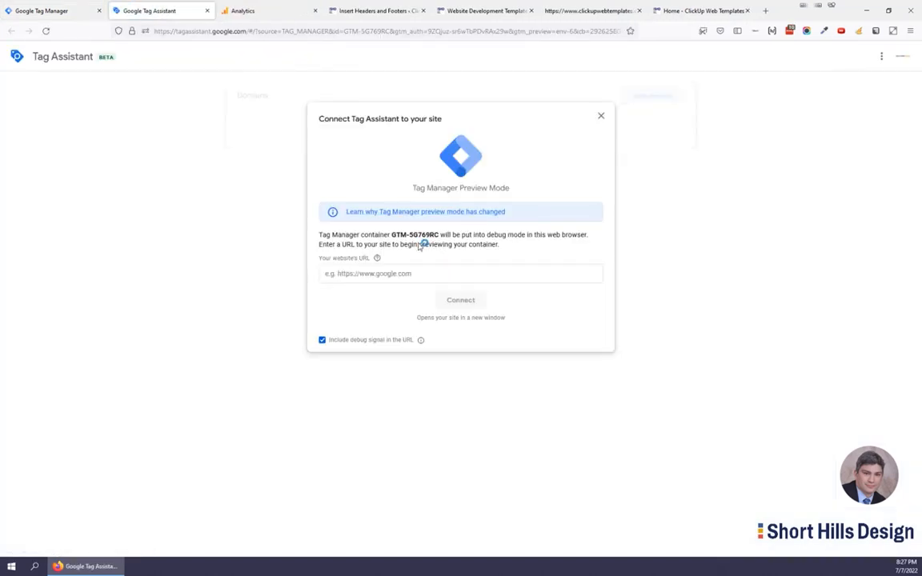
click(450, 13)
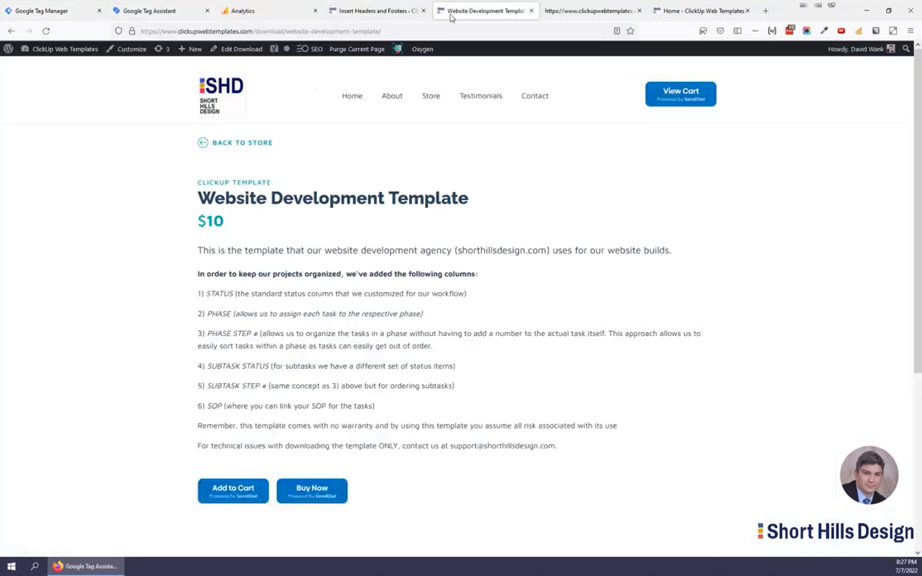
click(240, 31)
click(252, 31)
drag(254, 31, 118, 32)
key(ctrl+c)
- Connect Tag Assistant to the website using the copied clickupwebtemplates.com address
click(131, 10)
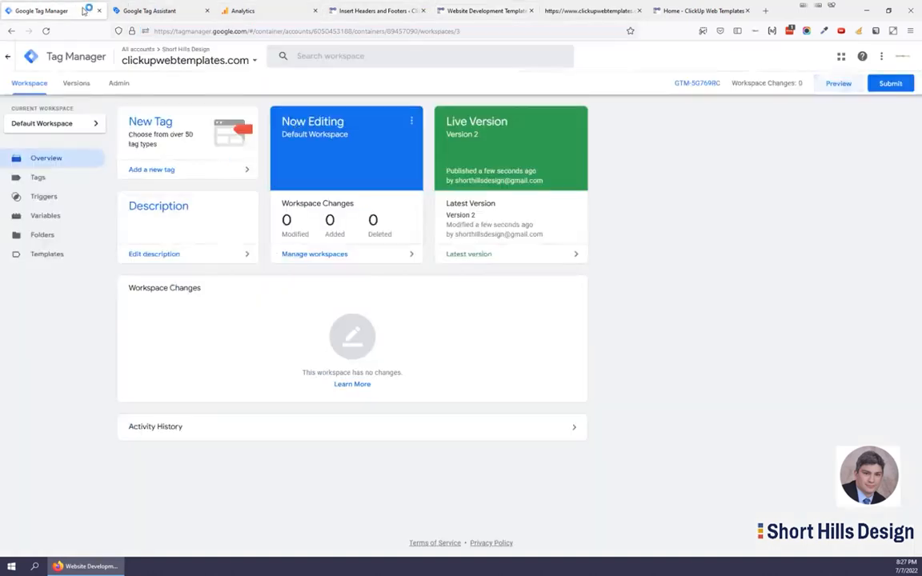
click(581, 11)
click(480, 11)
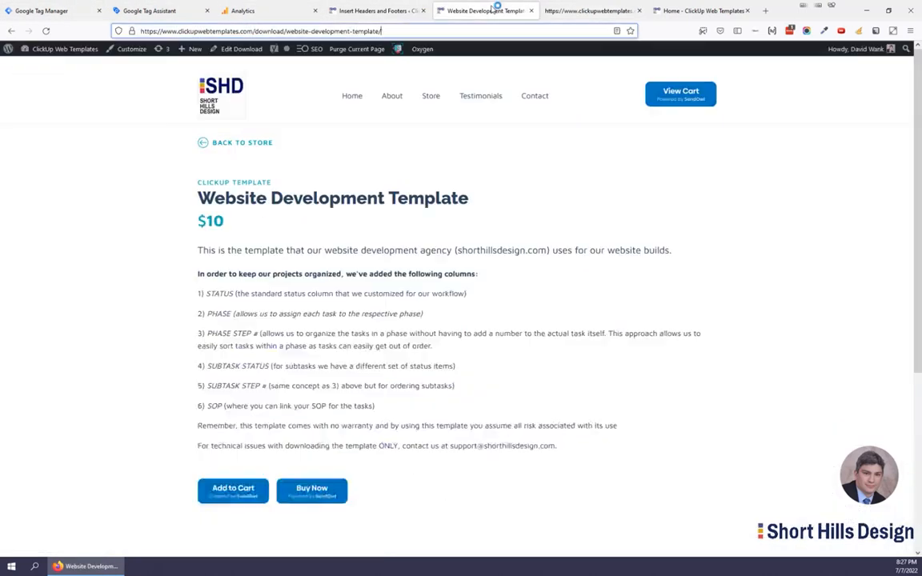
click(375, 10)
click(244, 10)
click(152, 10)
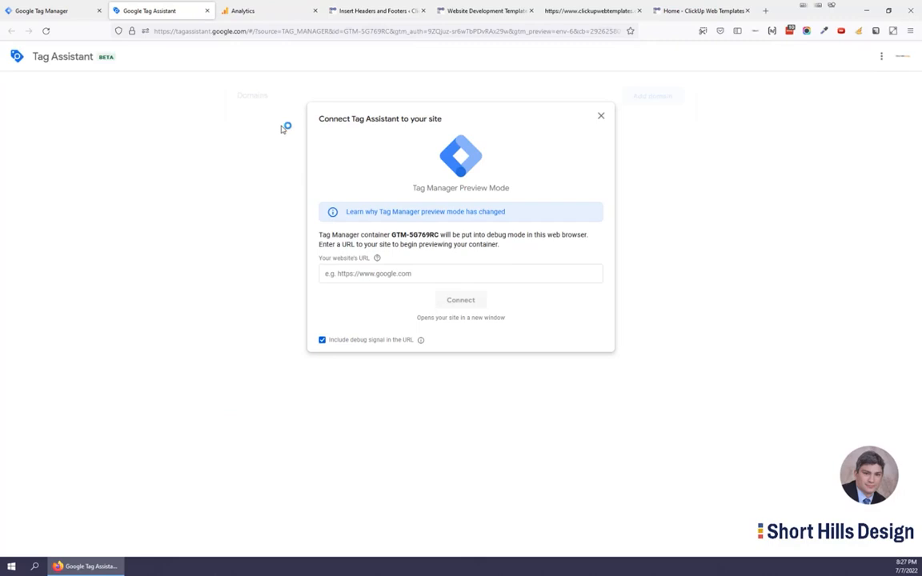
click(369, 273)
key(ctrl+v)
click(461, 300)
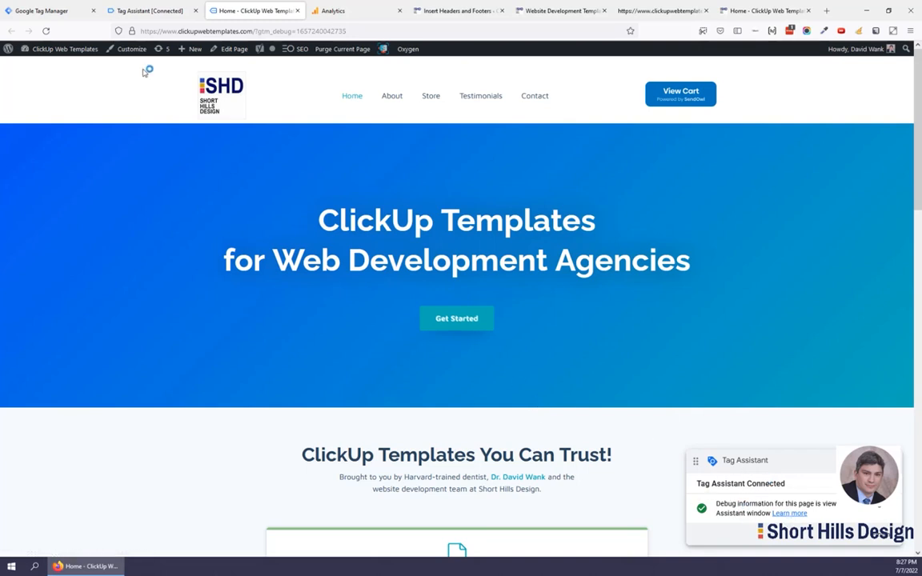
- Review the fired tags, variables, data layer, consent and errors of container GTM-5G769RC in Tag Assistant
click(151, 11)
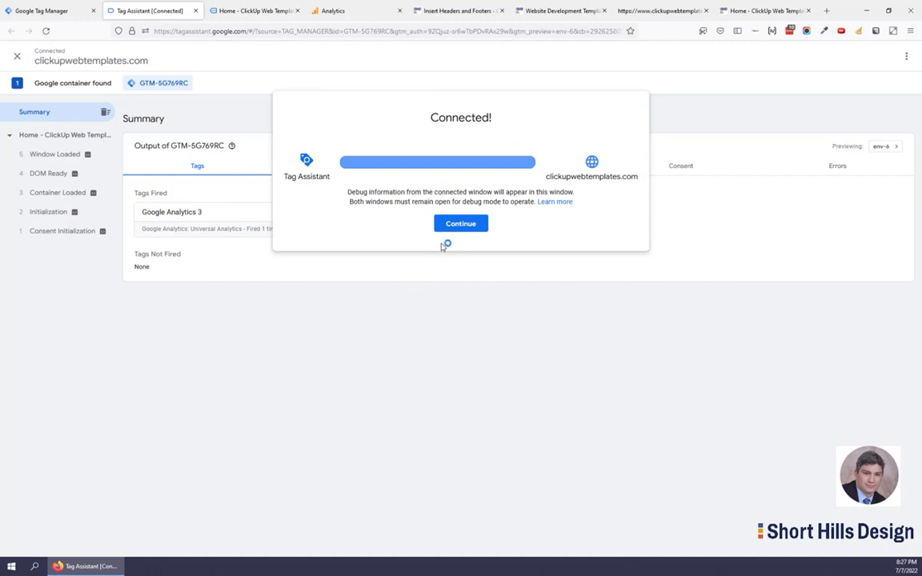
click(458, 225)
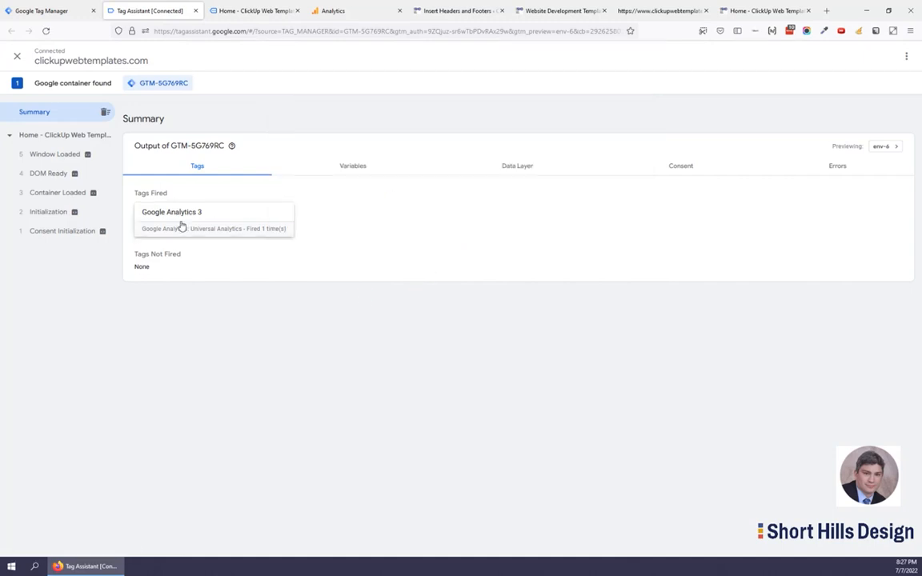
drag(134, 193, 175, 197)
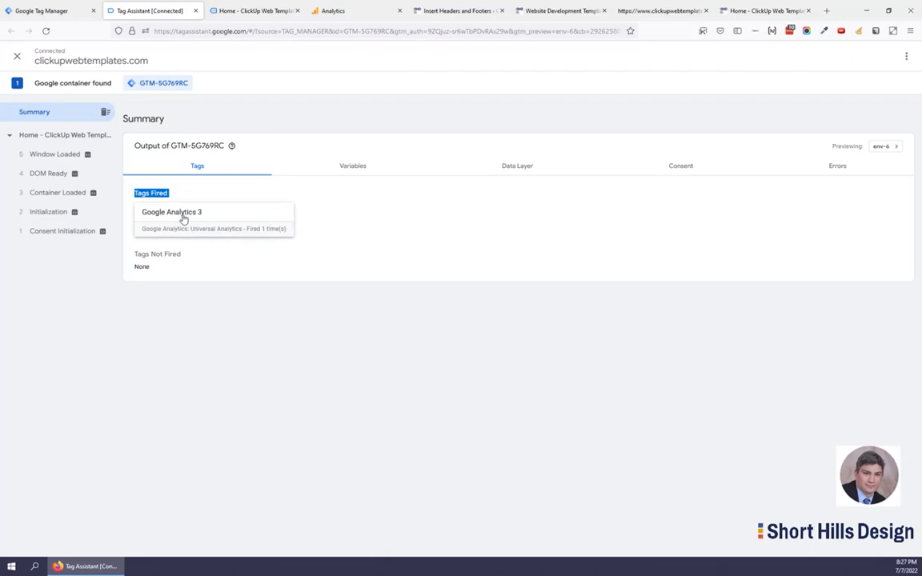
click(354, 167)
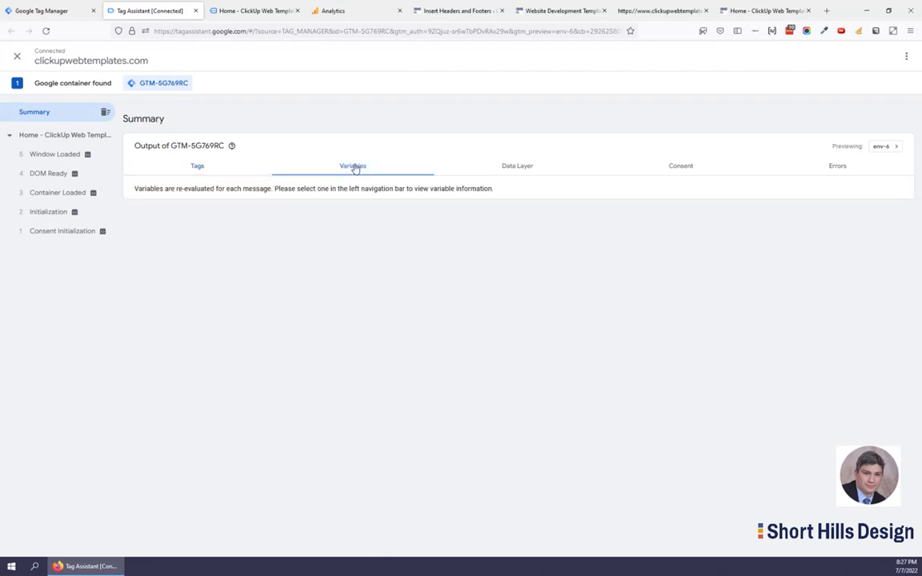
click(525, 172)
click(680, 169)
click(837, 169)
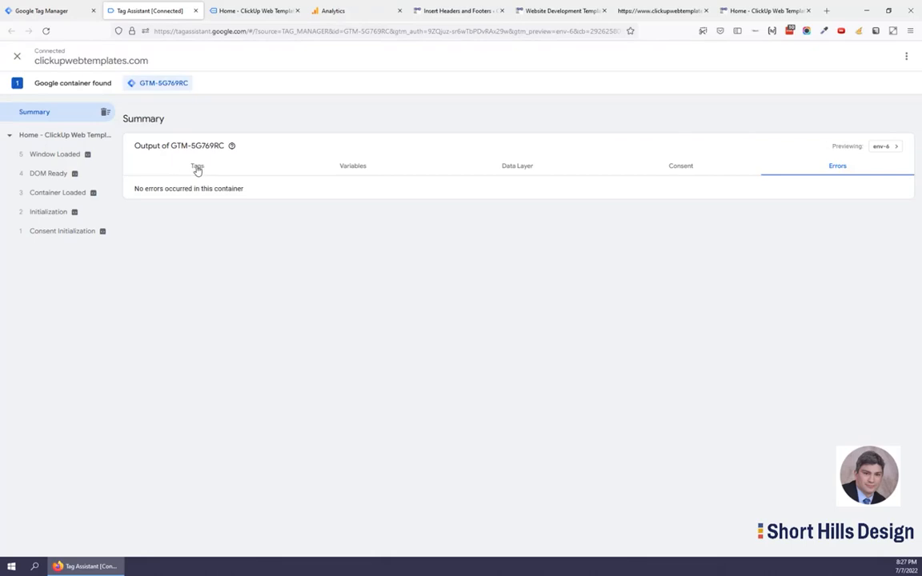
click(197, 166)
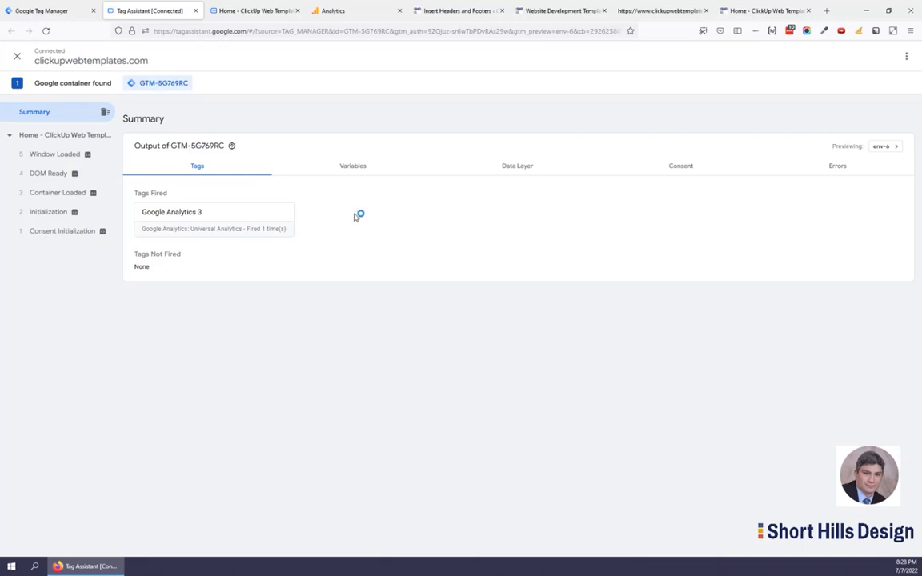
- Switch back to Google Tag Manager, check the workspace's tag list and return to the overview
click(231, 13)
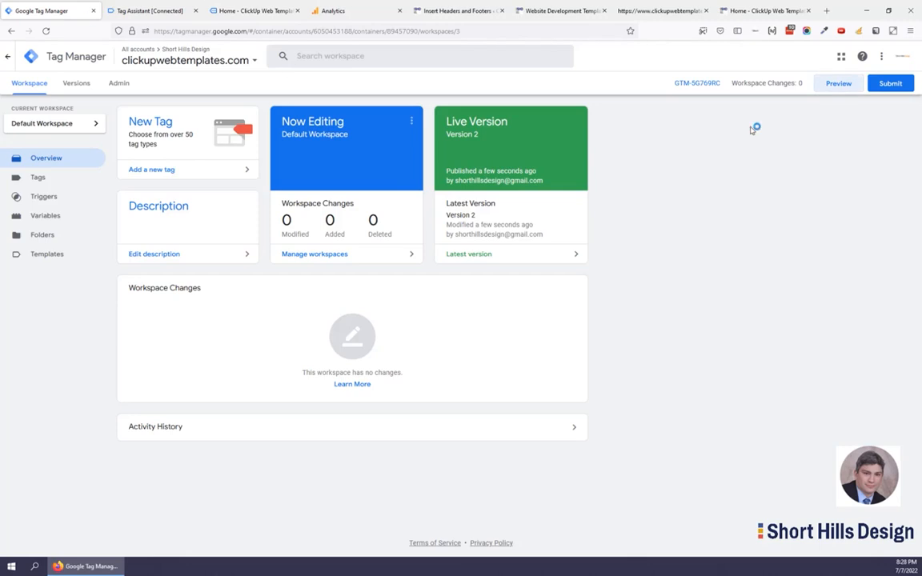
click(824, 84)
click(55, 177)
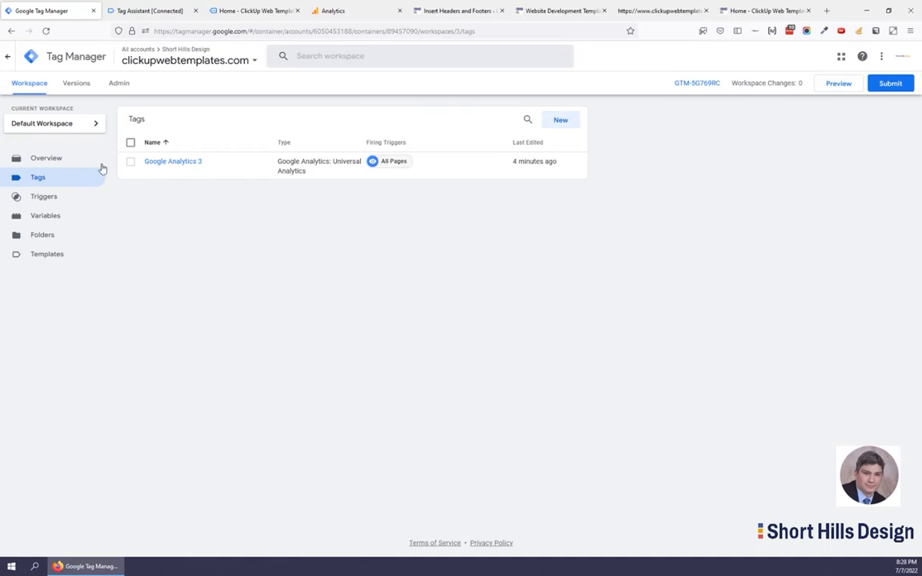
click(46, 159)
- Create a new tag named "tag I will forget"
click(148, 121)
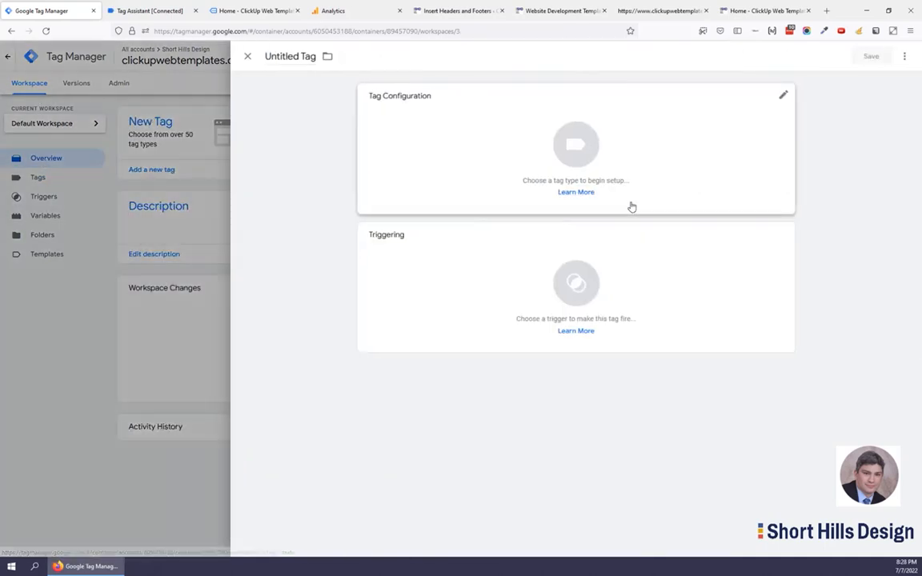
click(289, 56)
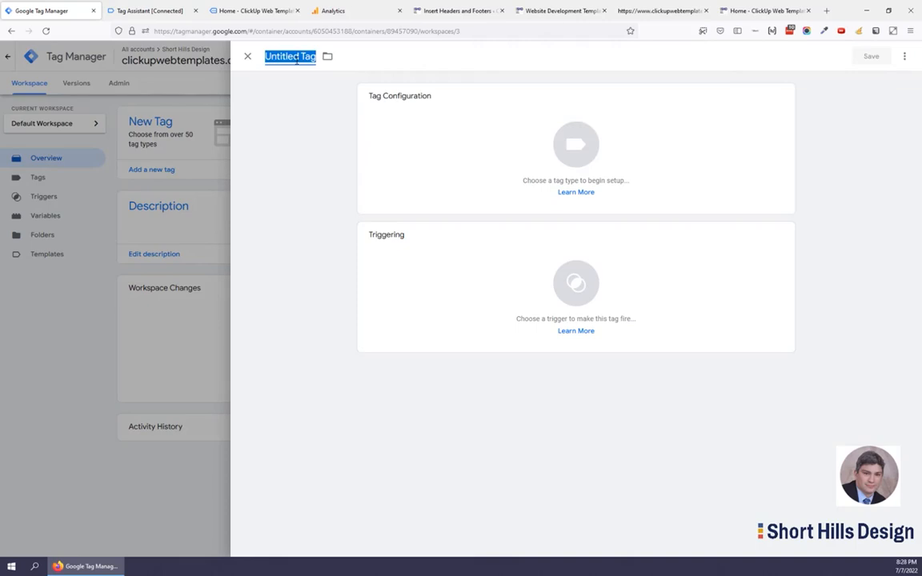
text(froge)
key(BackSpace)
key(BackSpace)
key(BackSpace)
key(BackSpace)
key(BackSpace)
text(tag I will forget)
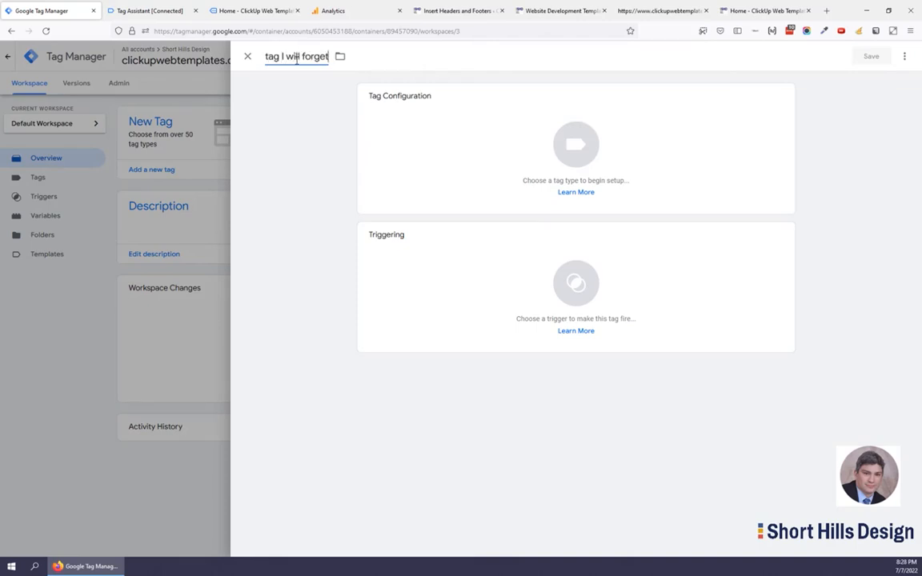
- Set the tag's type to Google Optimize
click(577, 149)
scroll(691, 281, down, 15)
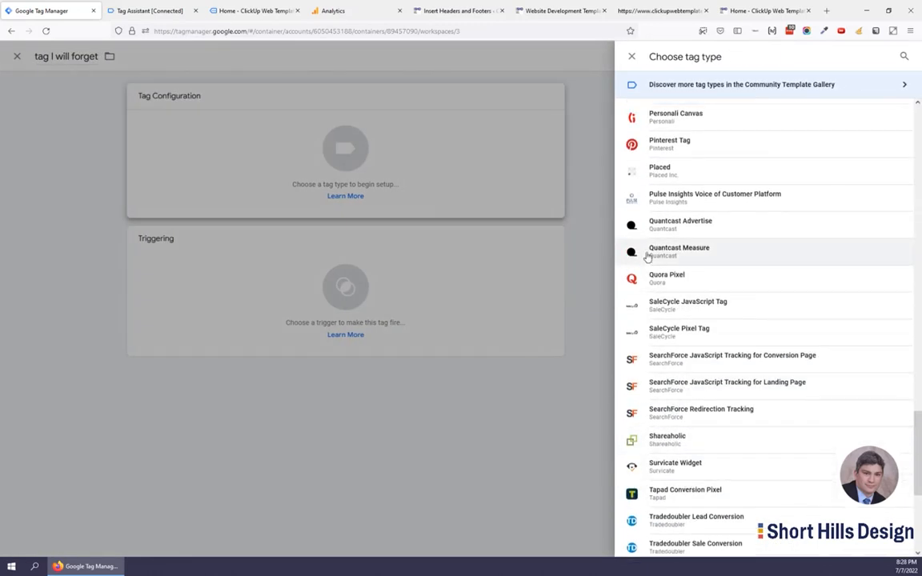
scroll(646, 256, up, 10)
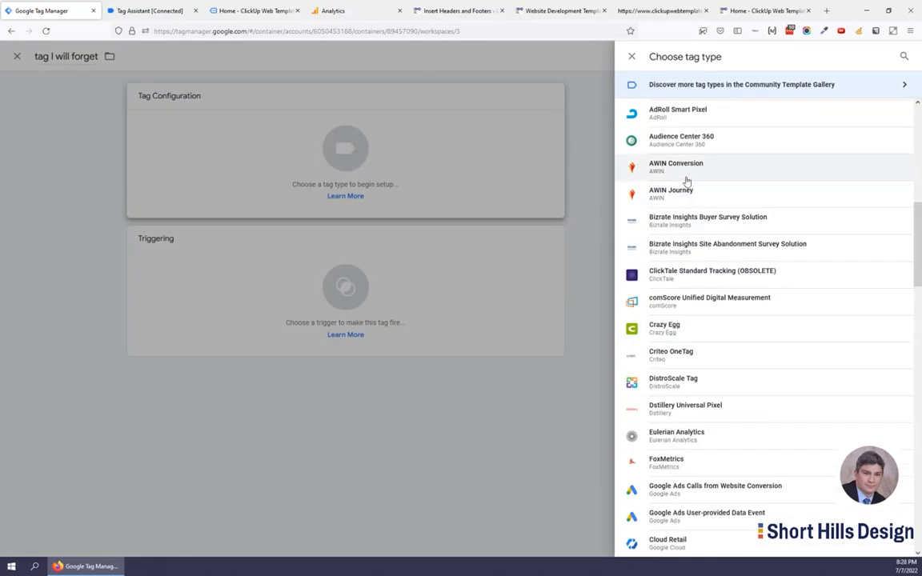
scroll(687, 183, up, 5)
click(703, 156)
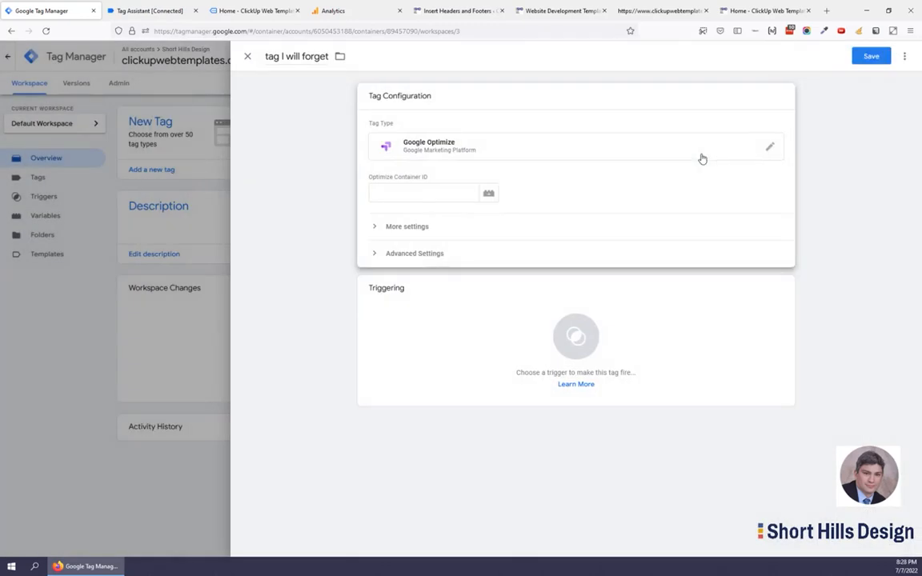
- Look at the variables offered for the Optimize Container ID and at the tag's More settings and Advanced Settings
click(424, 193)
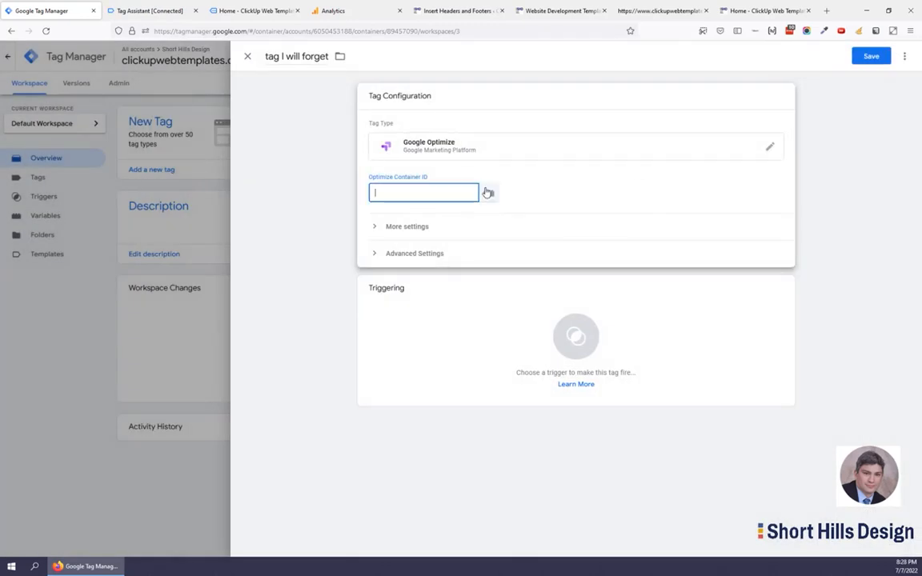
click(487, 193)
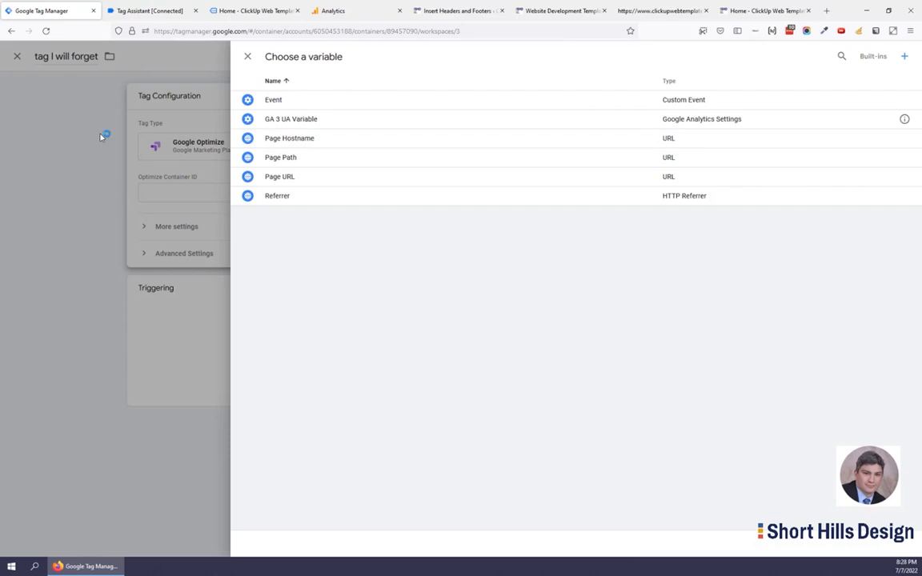
click(102, 137)
click(375, 230)
click(375, 230)
click(375, 255)
click(375, 256)
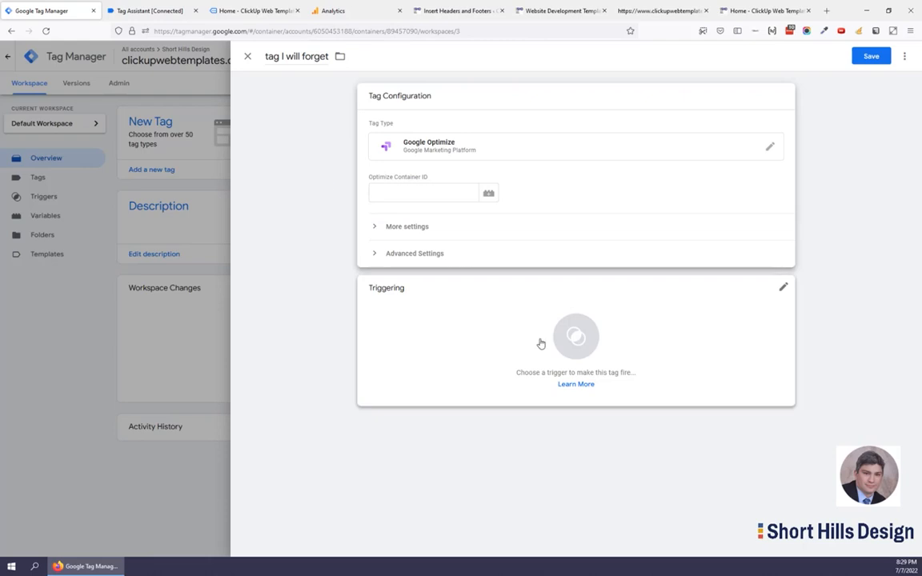
- Start a new trigger for the tag, named "special page trigger"
click(560, 342)
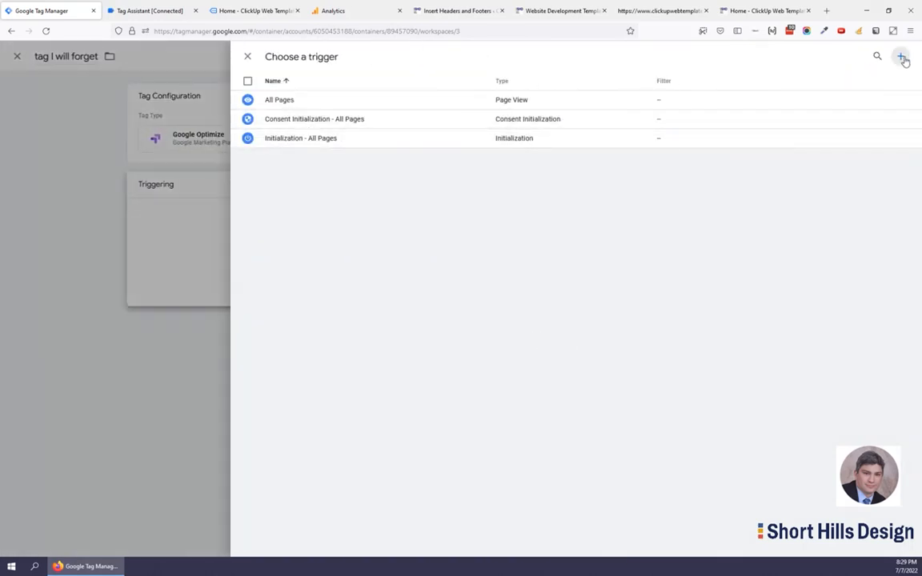
click(900, 57)
click(289, 56)
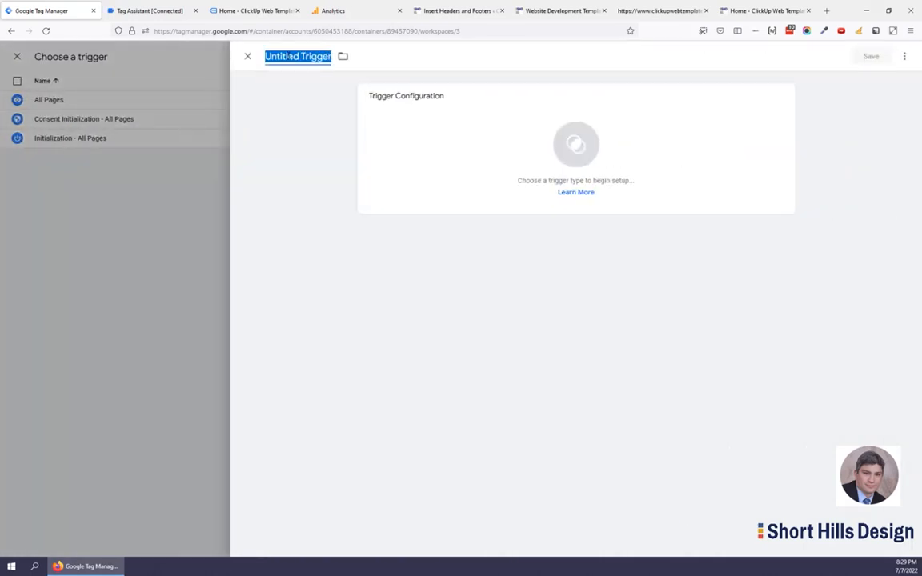
text(s)
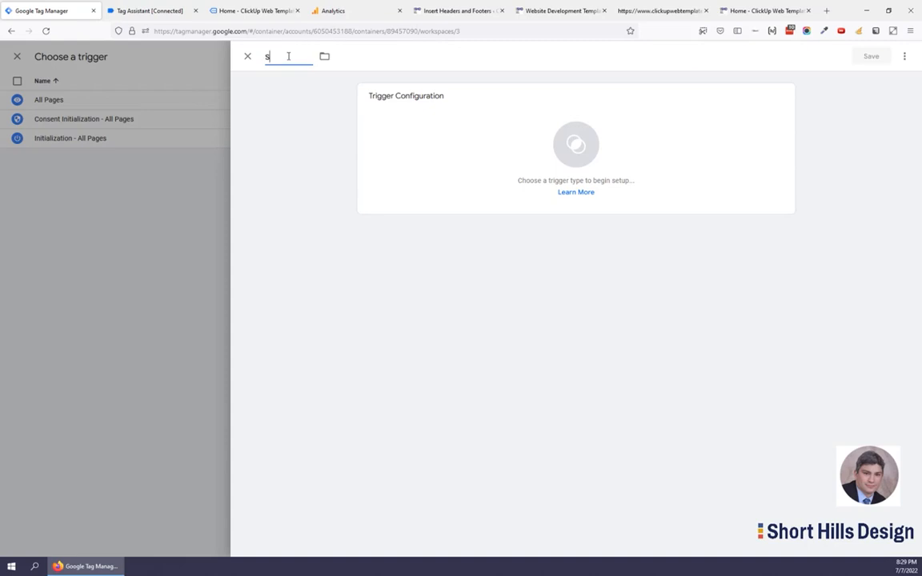
text(pecial page trigger)
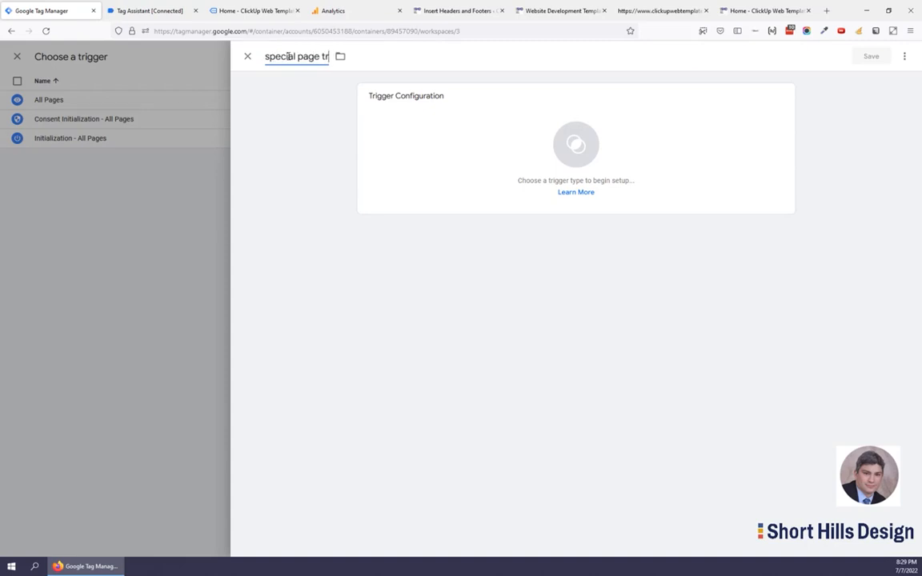
- Make the special page trigger a Page View trigger that fires on Some Page Views
click(572, 139)
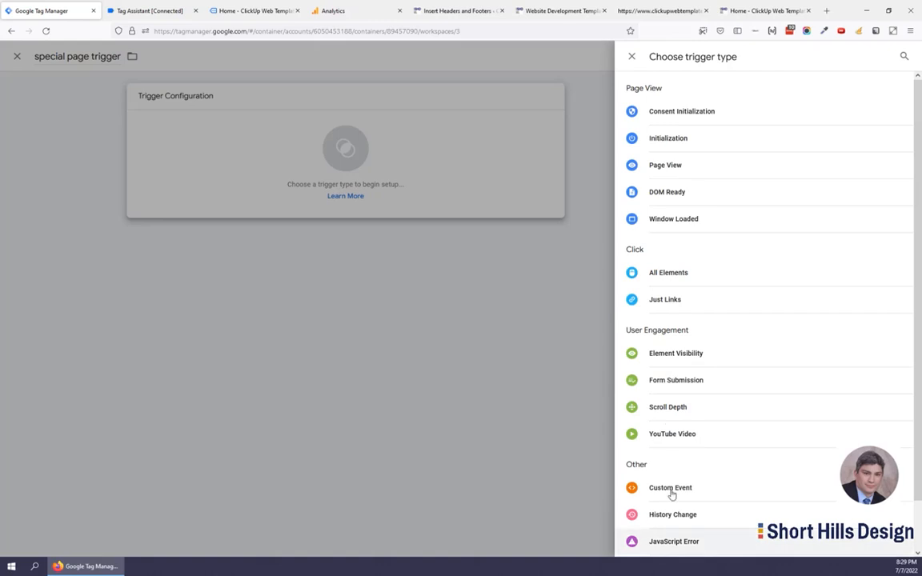
click(661, 164)
click(446, 192)
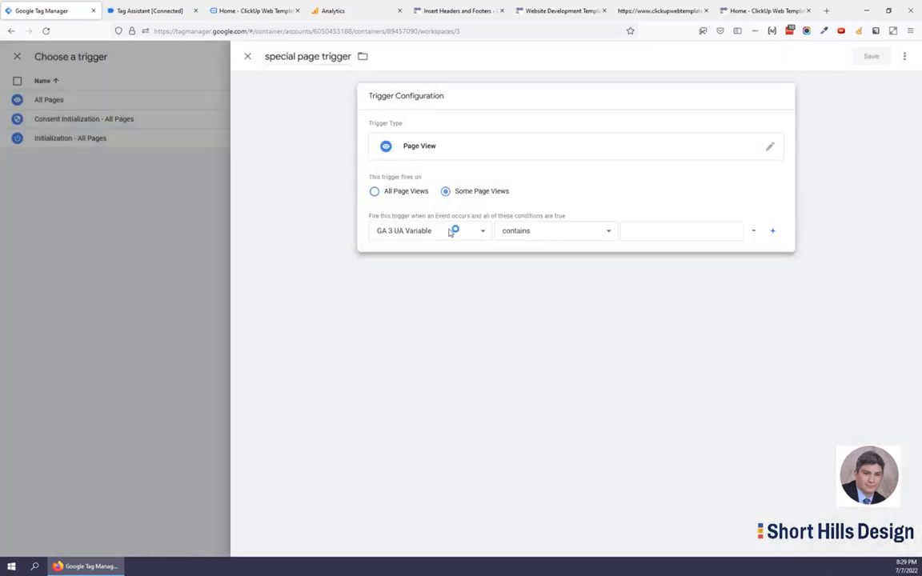
- Look at the variables offered for the trigger's firing condition, and discard the unsaved special page trigger
click(453, 231)
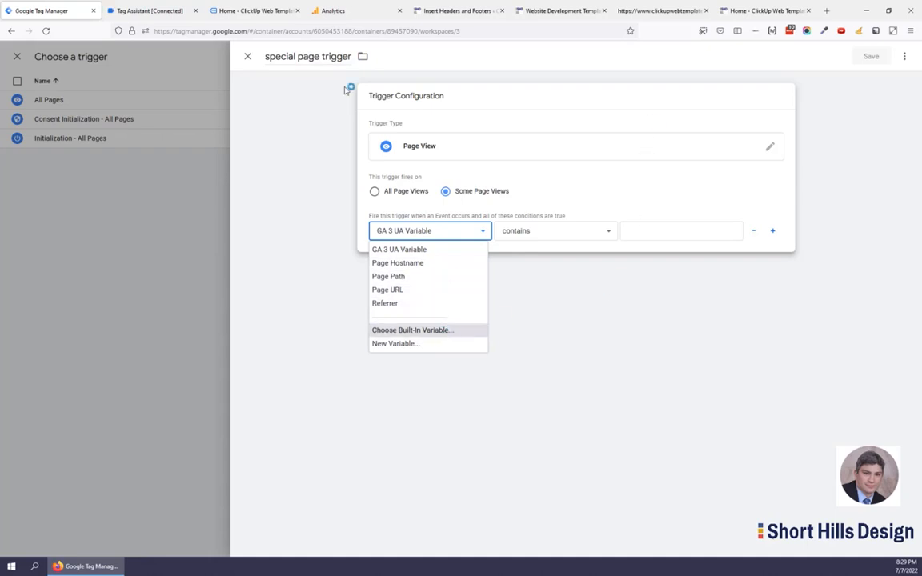
click(260, 84)
click(247, 58)
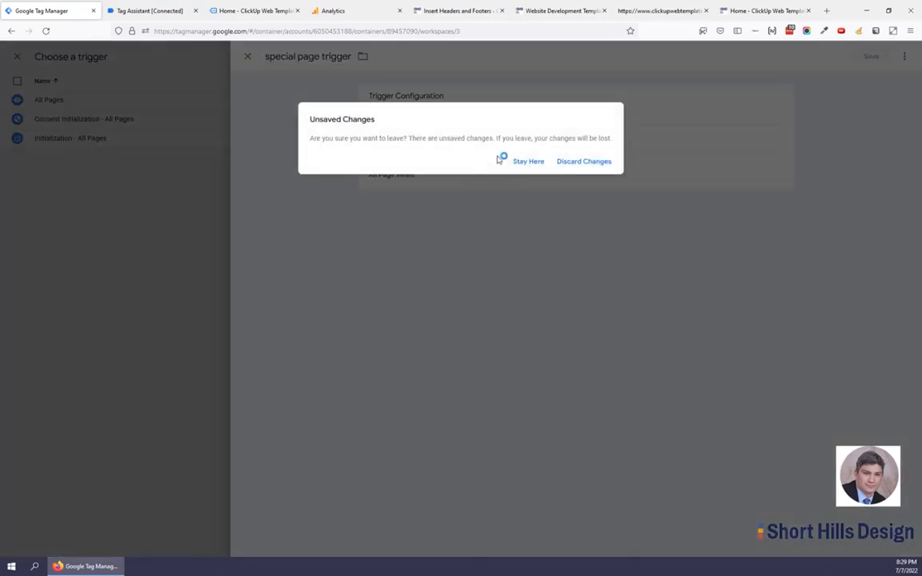
click(582, 160)
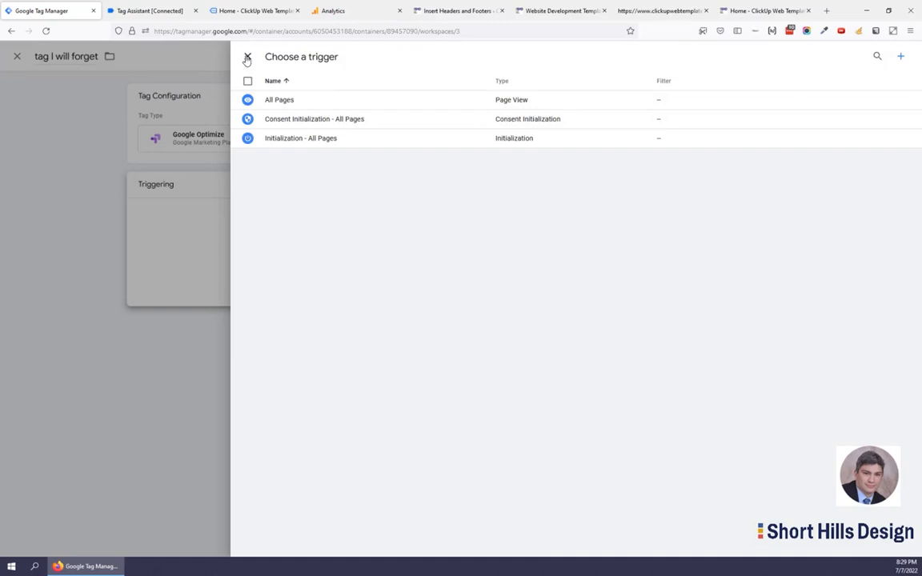
- Assign the All Pages trigger to the Google Optimize tag, try to save the tag, and close it
click(276, 104)
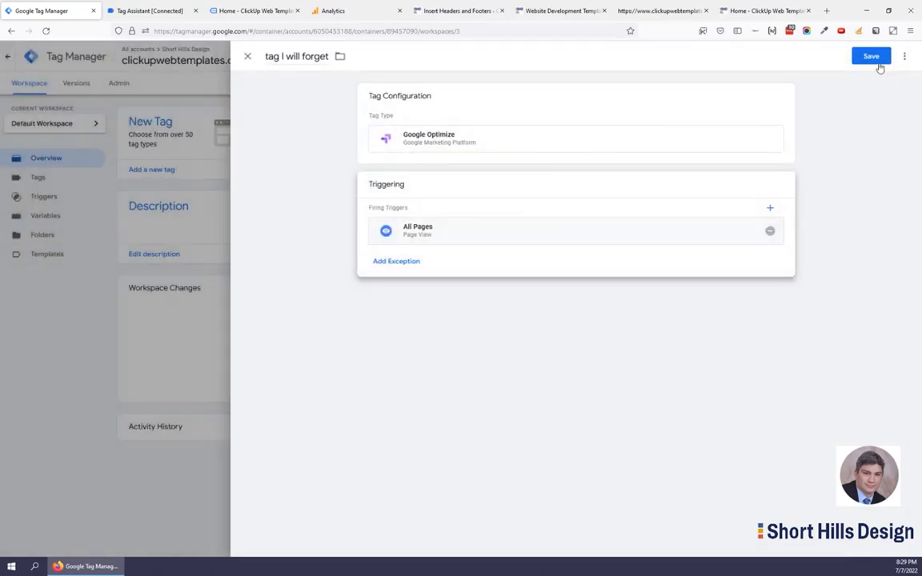
click(876, 60)
click(245, 57)
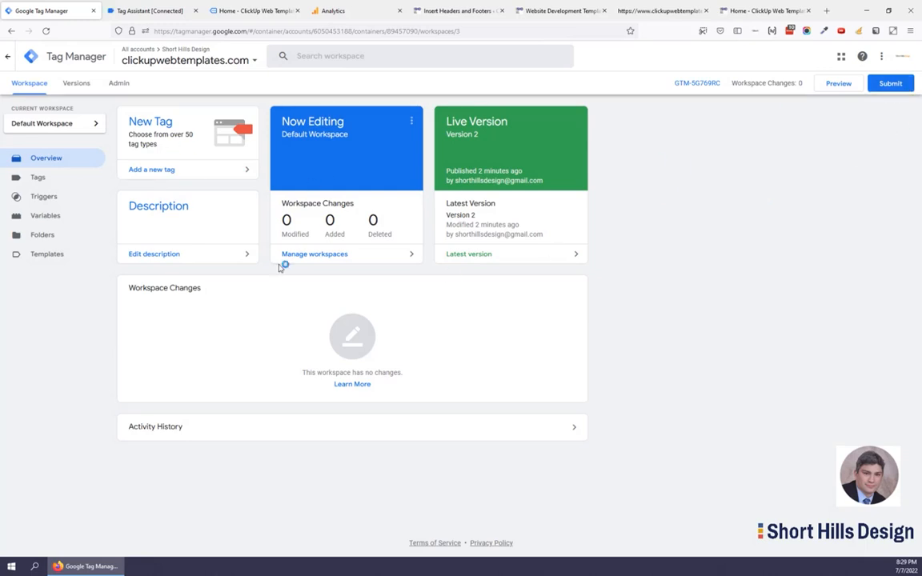
- Review the latest published container version's summary, changes, tags and variables, and open the workspace's list of tags
click(889, 83)
click(470, 255)
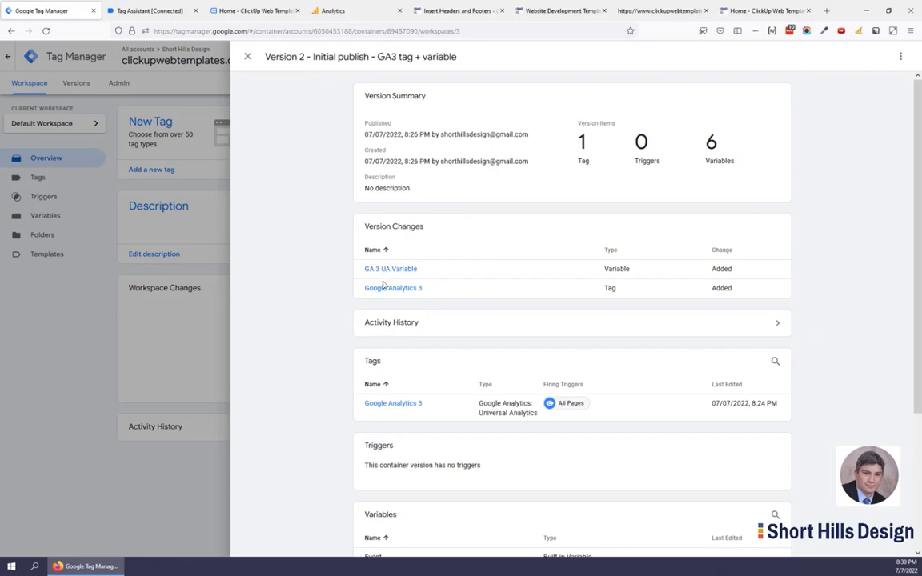
scroll(371, 404, down, 3)
scroll(376, 384, up, 3)
click(78, 276)
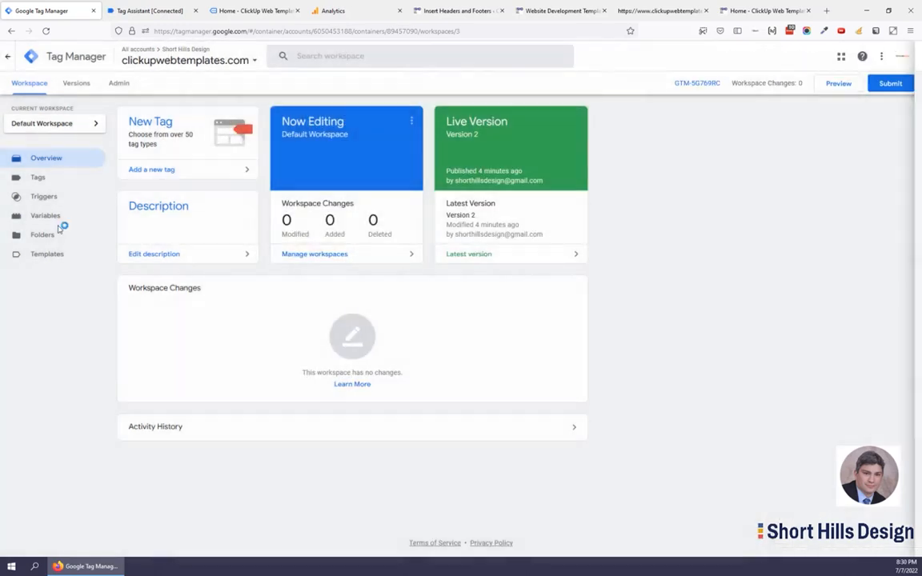
click(38, 175)
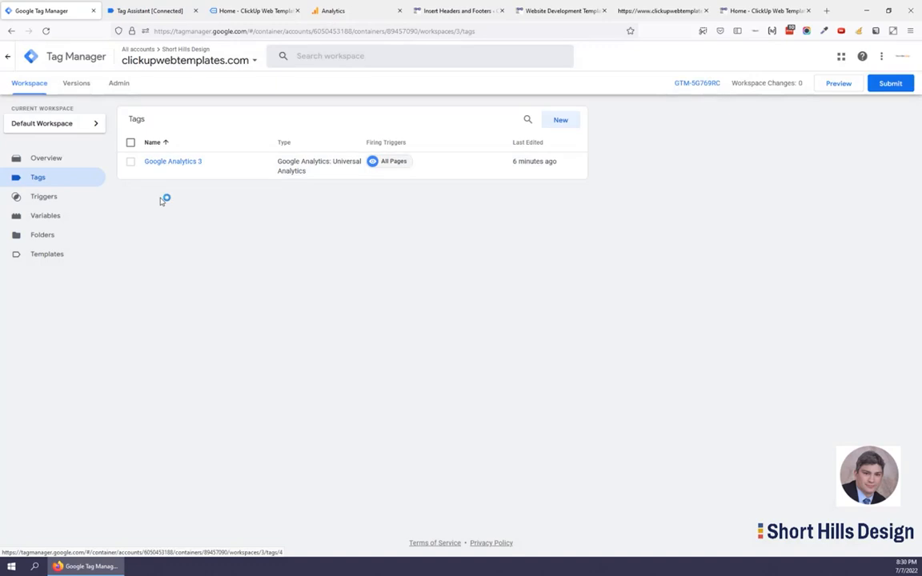